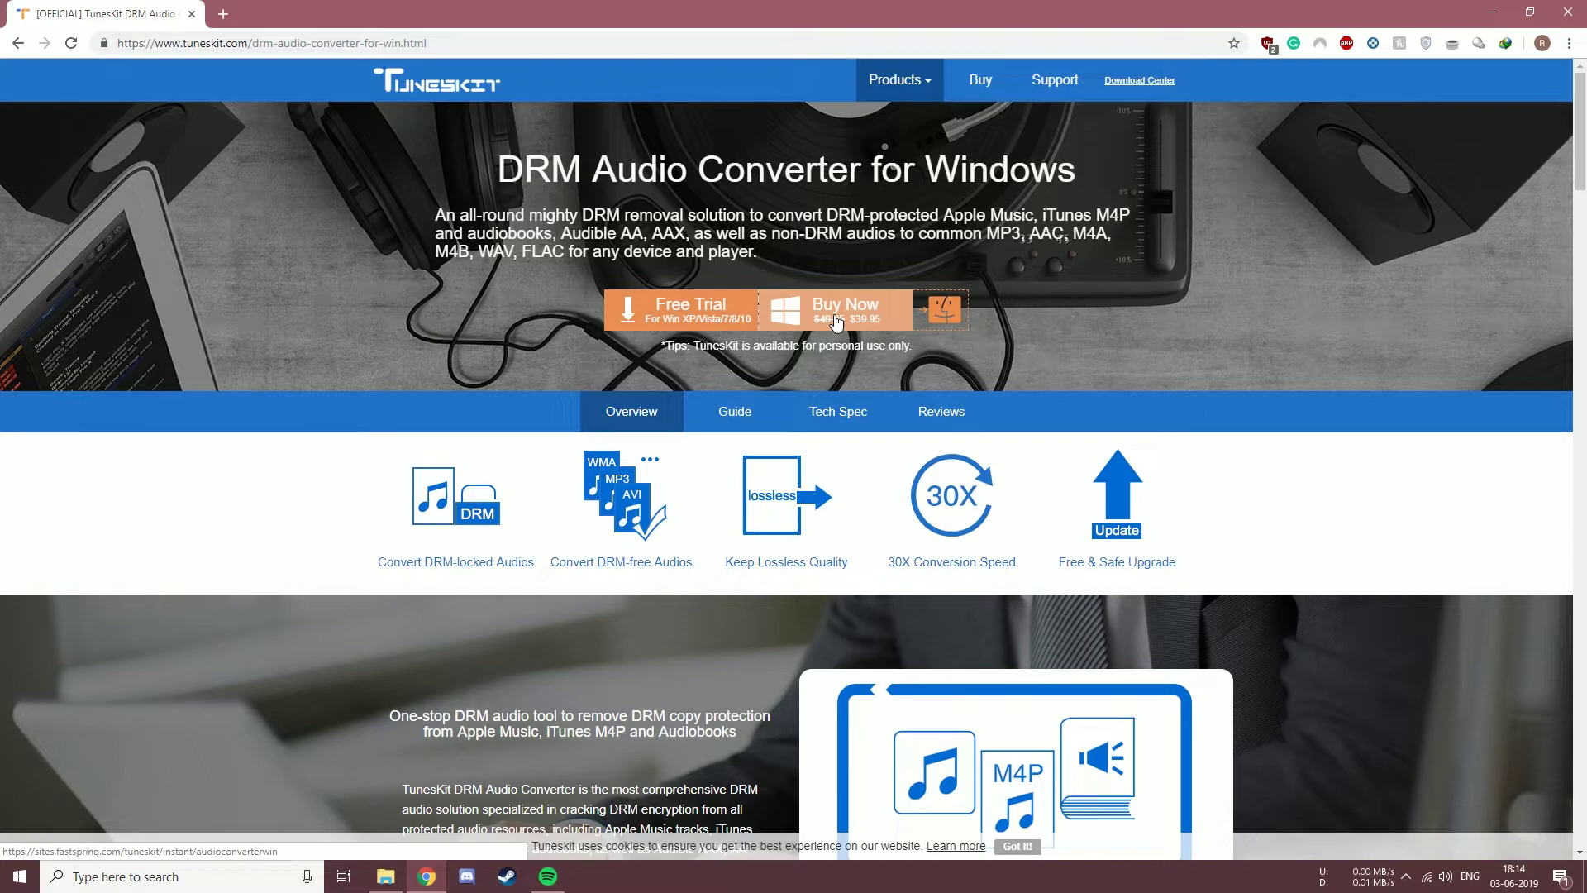
- Launch TunesKit Audio Converter and open the Apple Music 'Top 100: India' playlist in iTunes
{"action": "left_click", "coordinate": [1491, 12]}
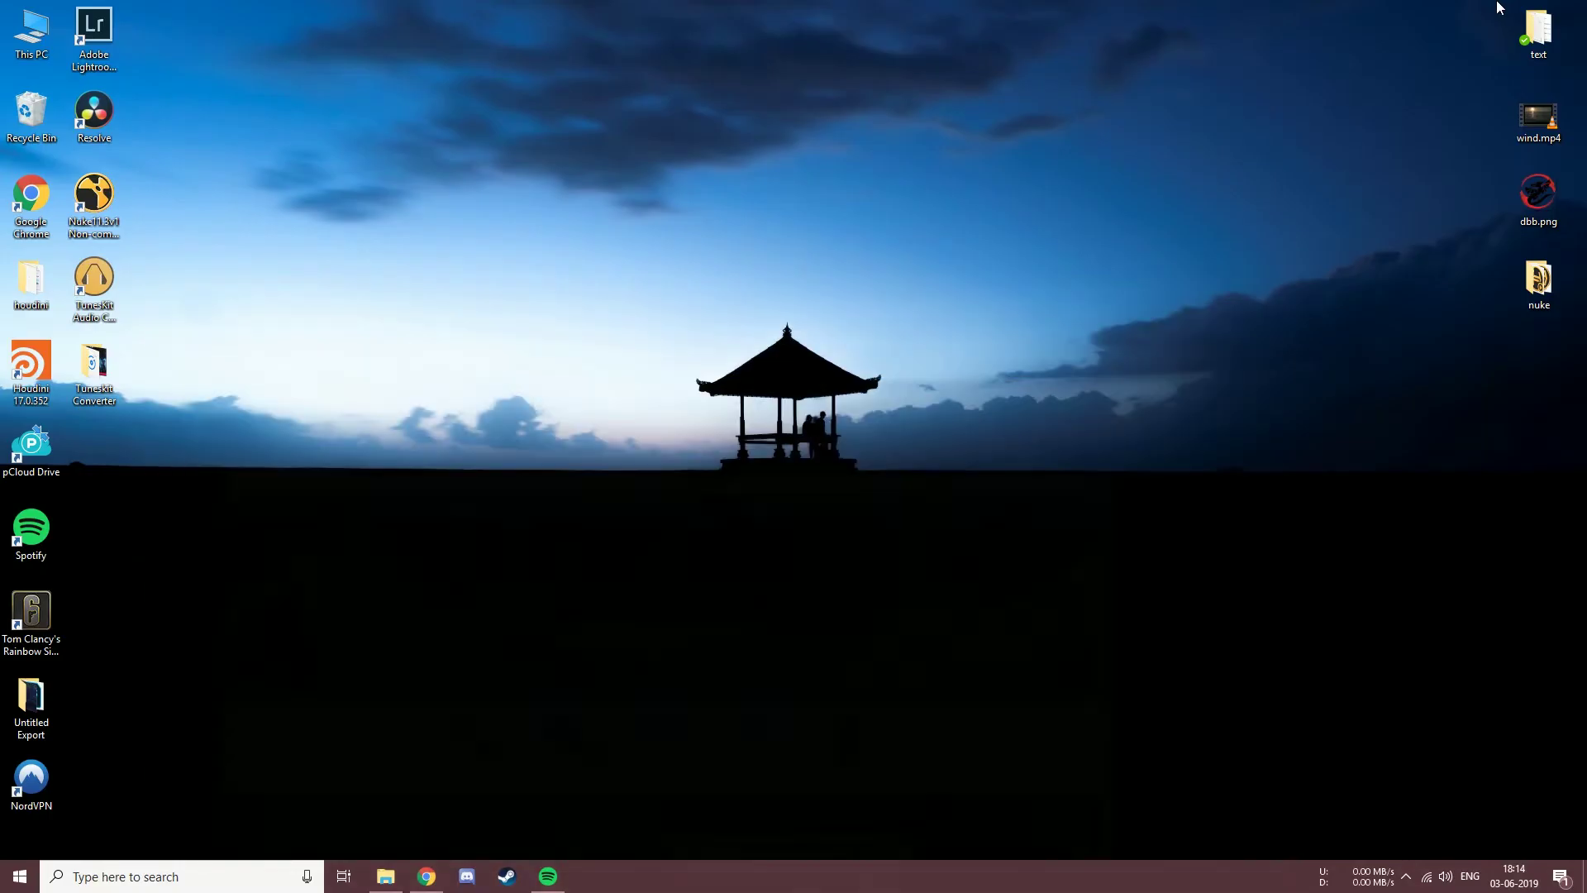
{"action": "double_click", "coordinate": [93, 285]}
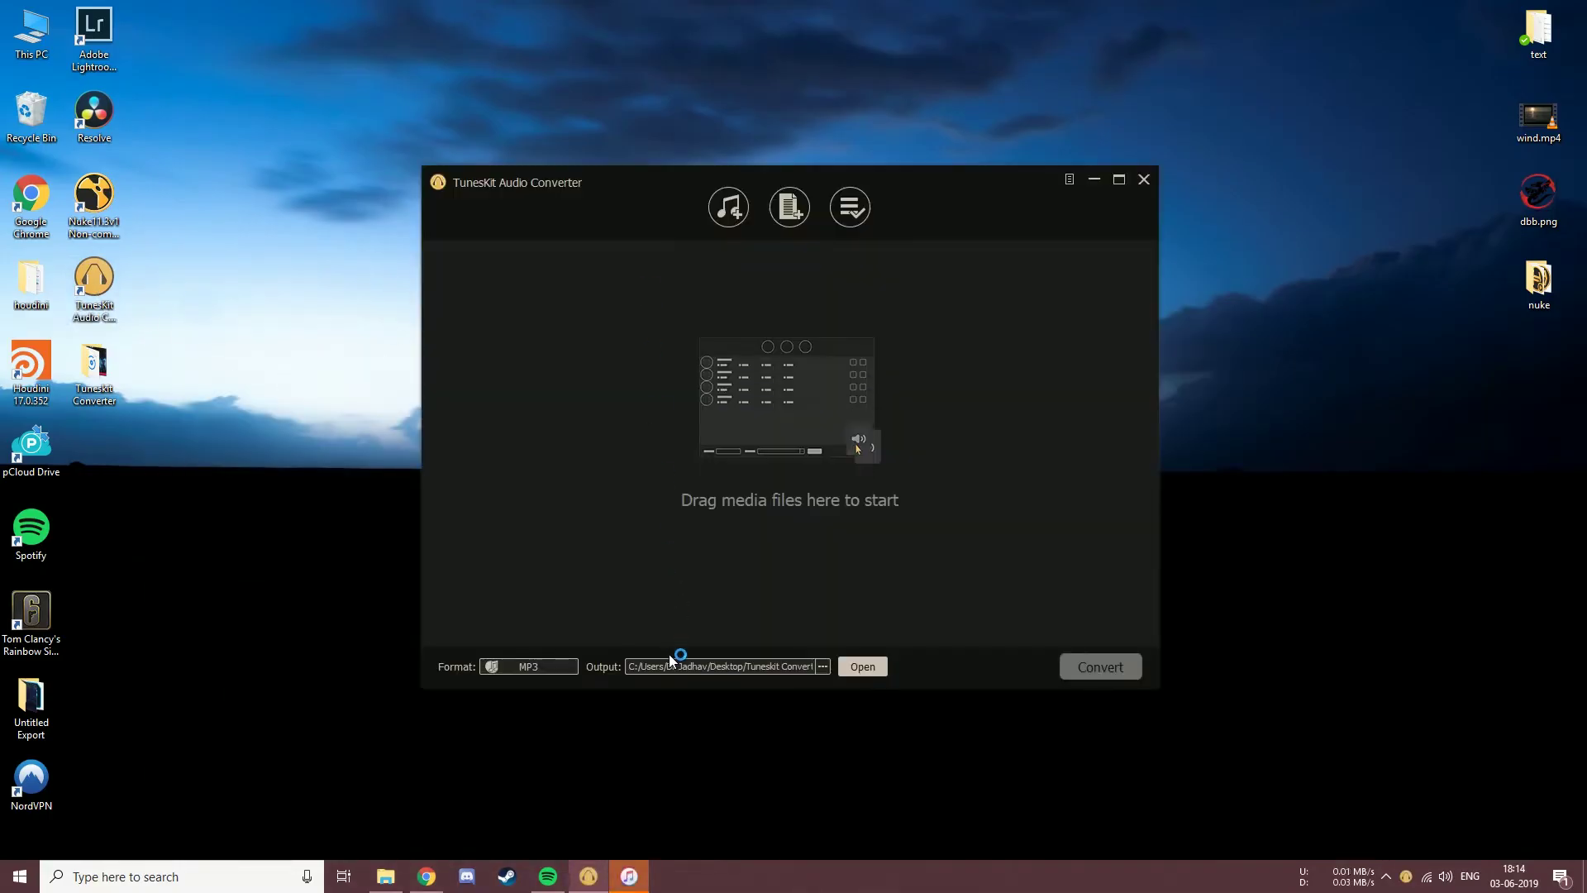
{"action": "left_click", "coordinate": [634, 878]}
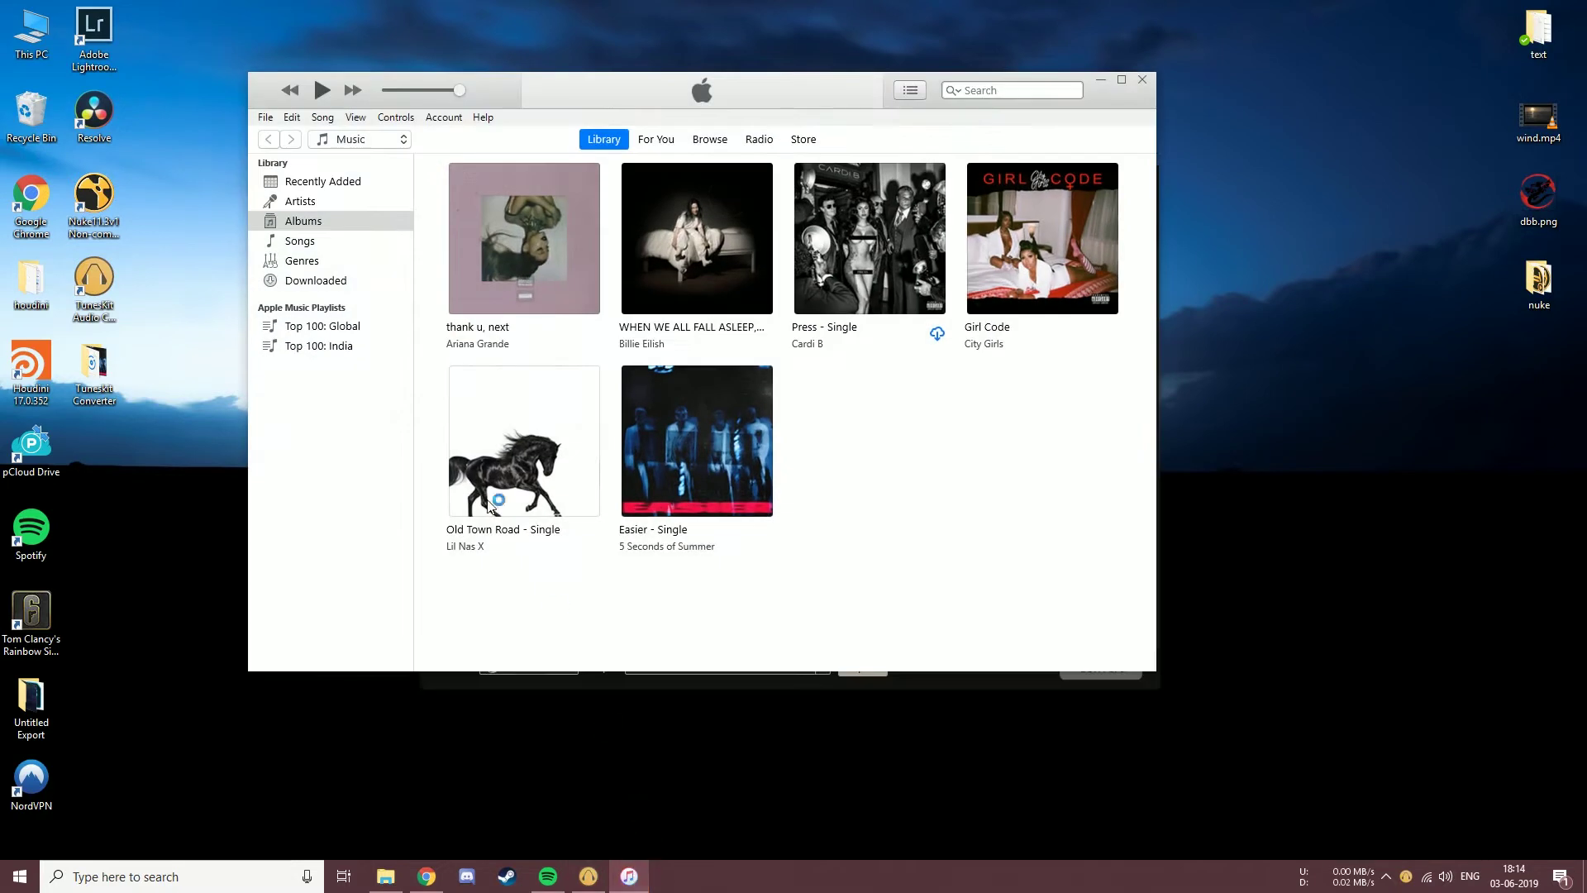
{"action": "left_click", "coordinate": [301, 243]}
{"action": "left_click", "coordinate": [314, 280]}
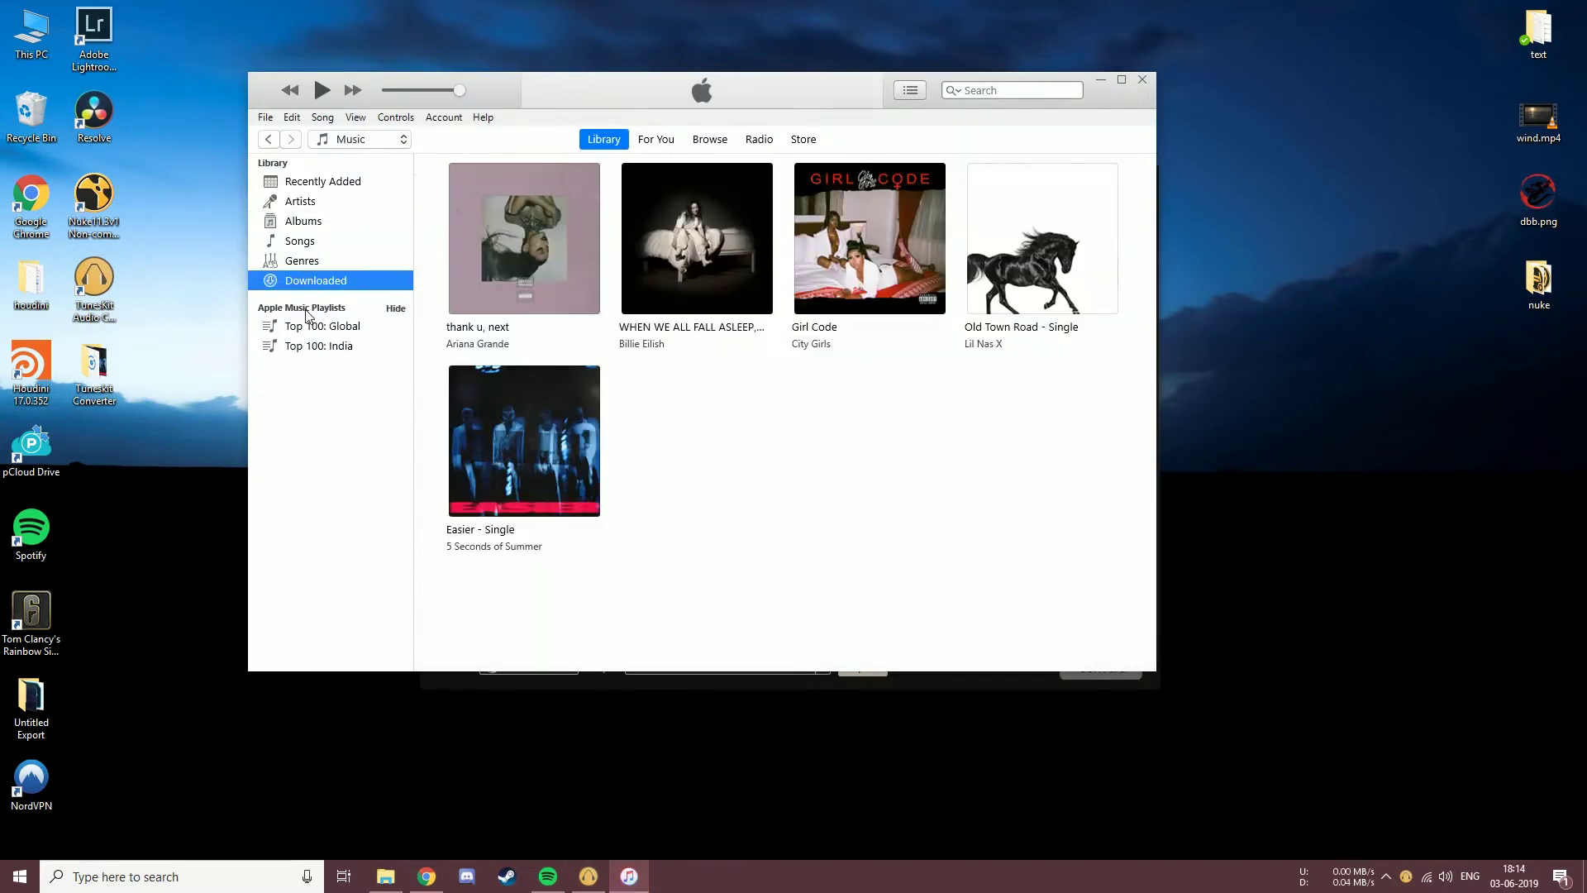
{"action": "left_click", "coordinate": [315, 327]}
{"action": "left_click", "coordinate": [315, 348]}
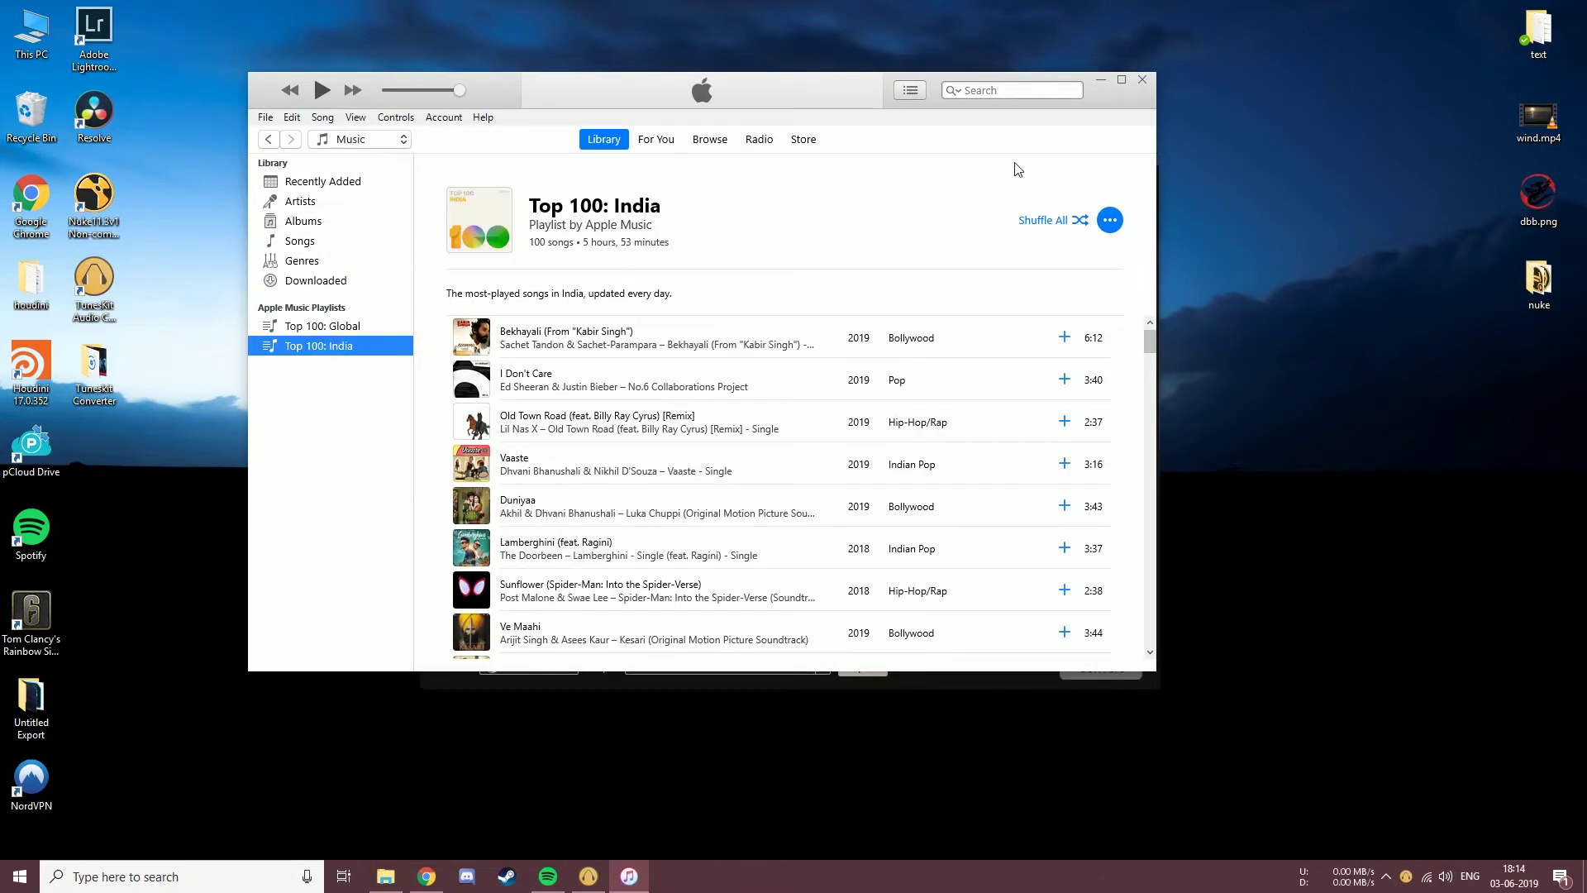
- Minimize iTunes to reveal the empty TunesKit converter with MP3 output
{"action": "left_click", "coordinate": [1102, 83]}
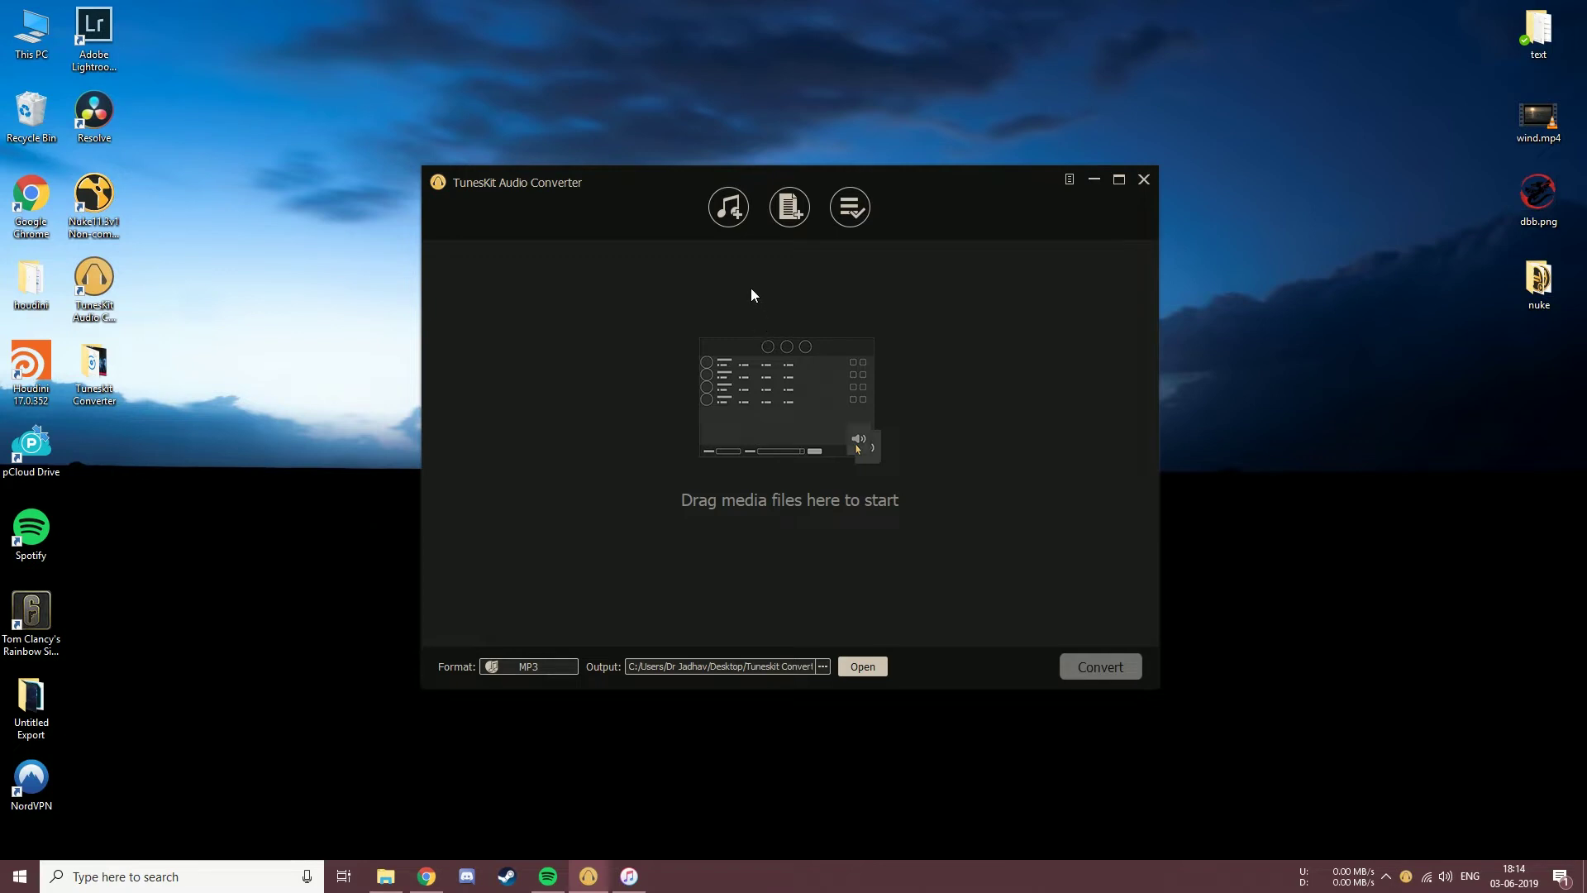
- Add 21 Savage's track 'a lot' from the iTunes library to the conversion list
{"action": "left_click", "coordinate": [728, 212]}
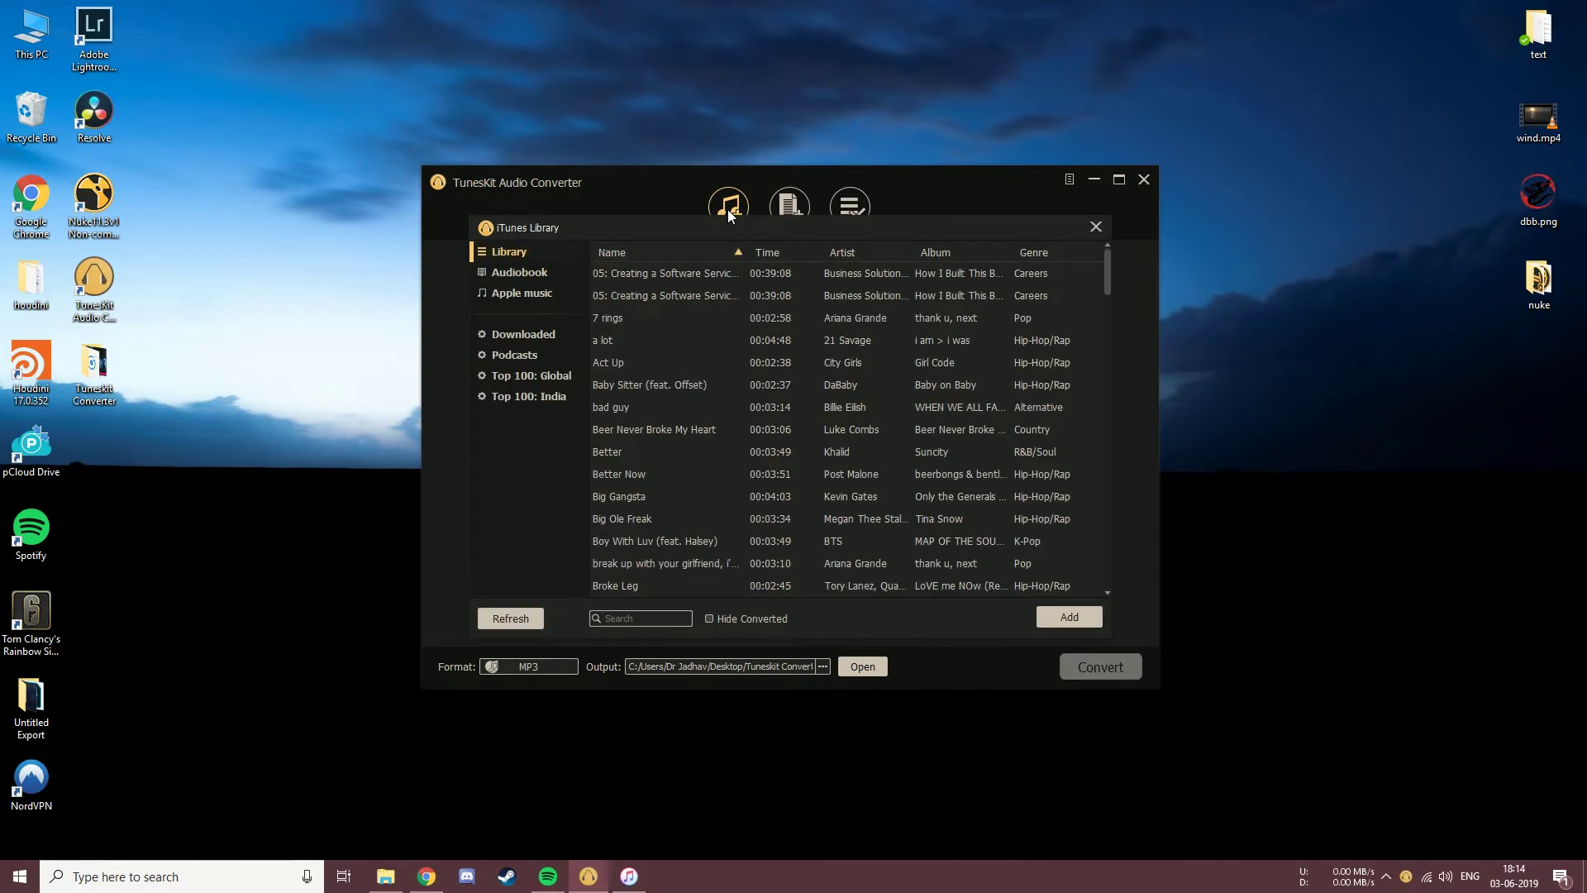
{"action": "scroll", "coordinate": [668, 385], "scroll_direction": "down", "scroll_amount": 15}
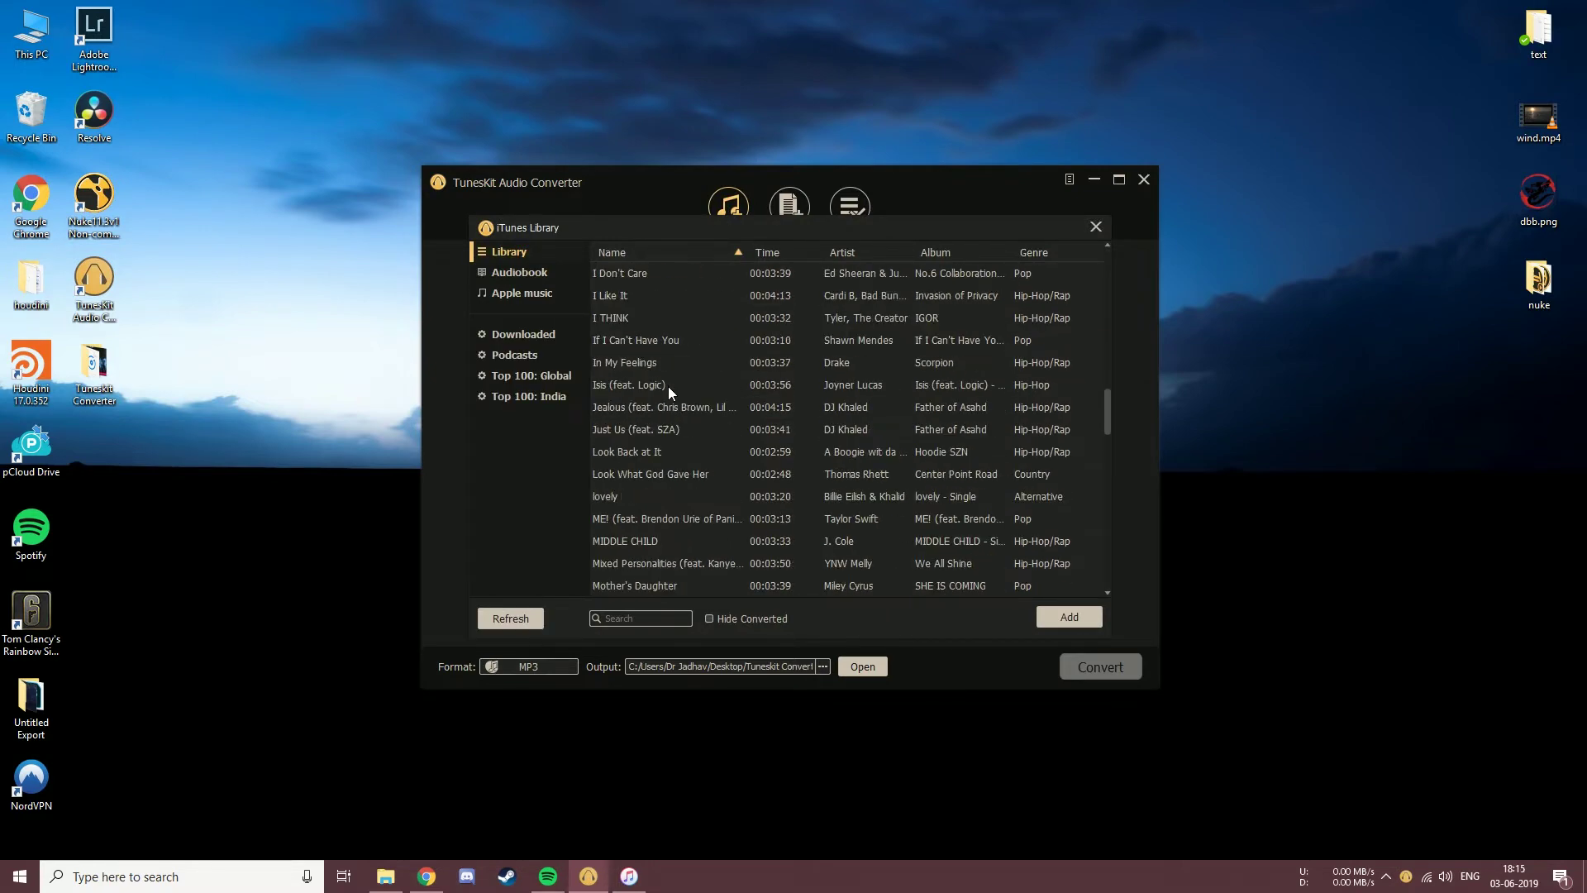
{"action": "scroll", "coordinate": [668, 385], "scroll_direction": "up", "scroll_amount": 15}
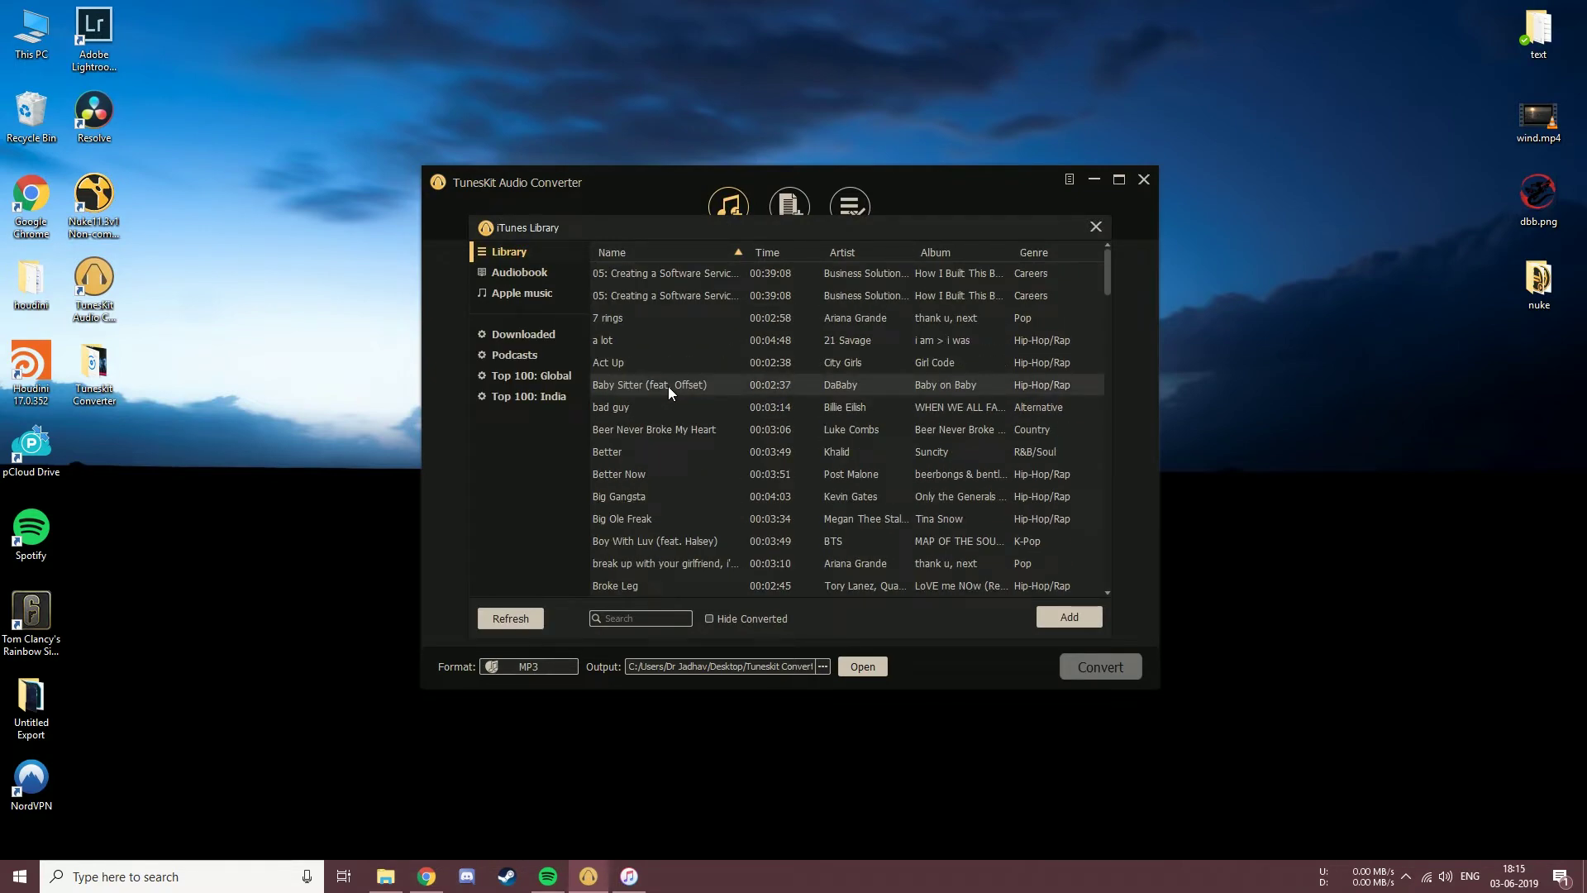
{"action": "left_click", "coordinate": [641, 342]}
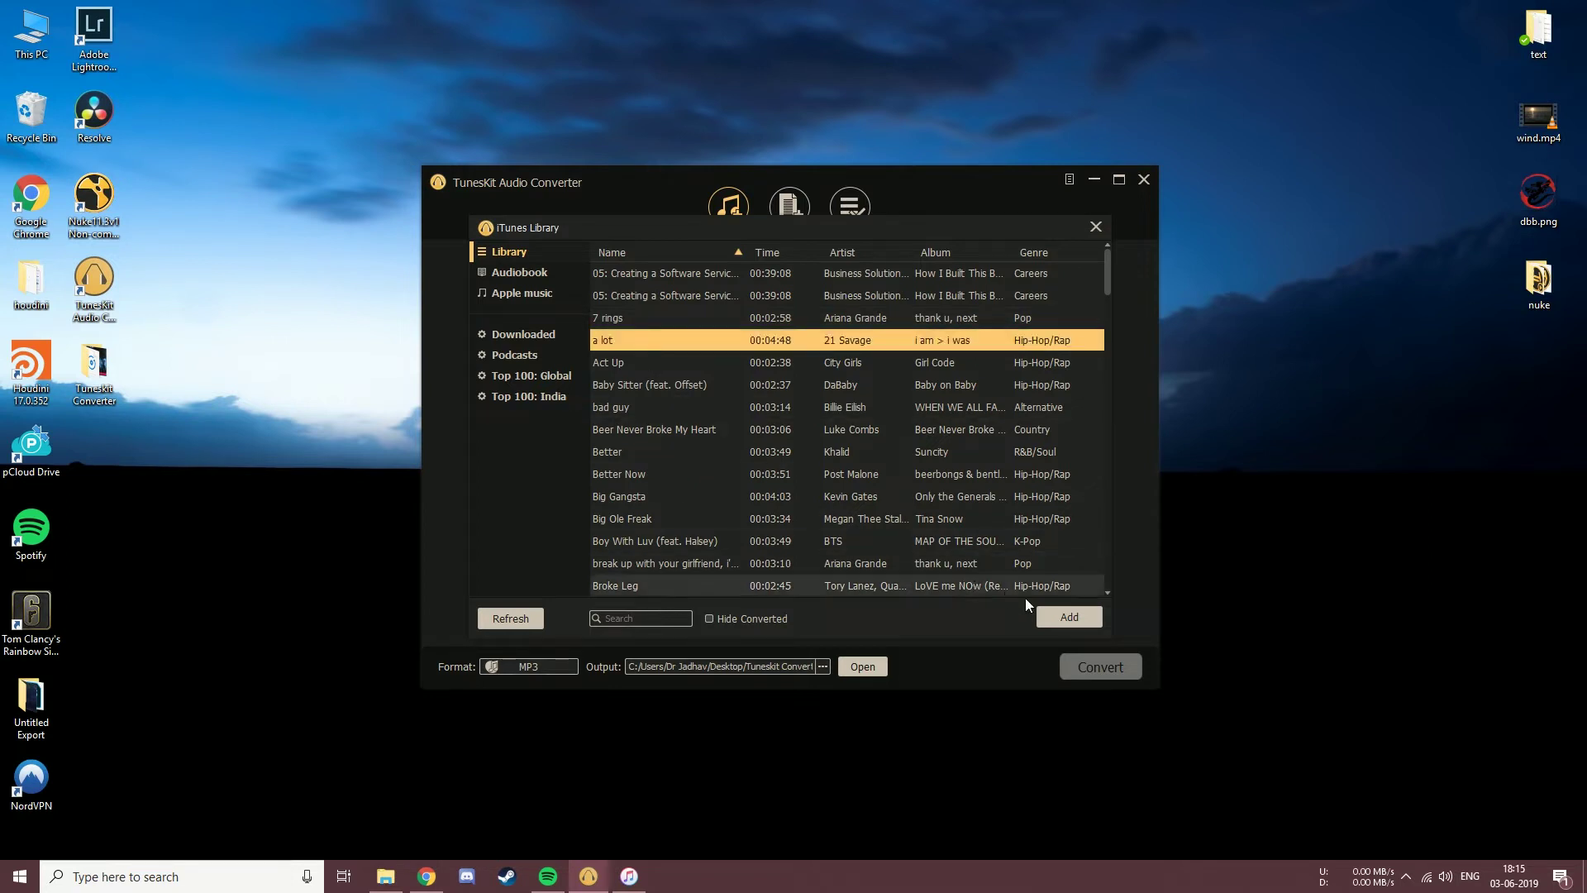
{"action": "left_click", "coordinate": [1058, 617]}
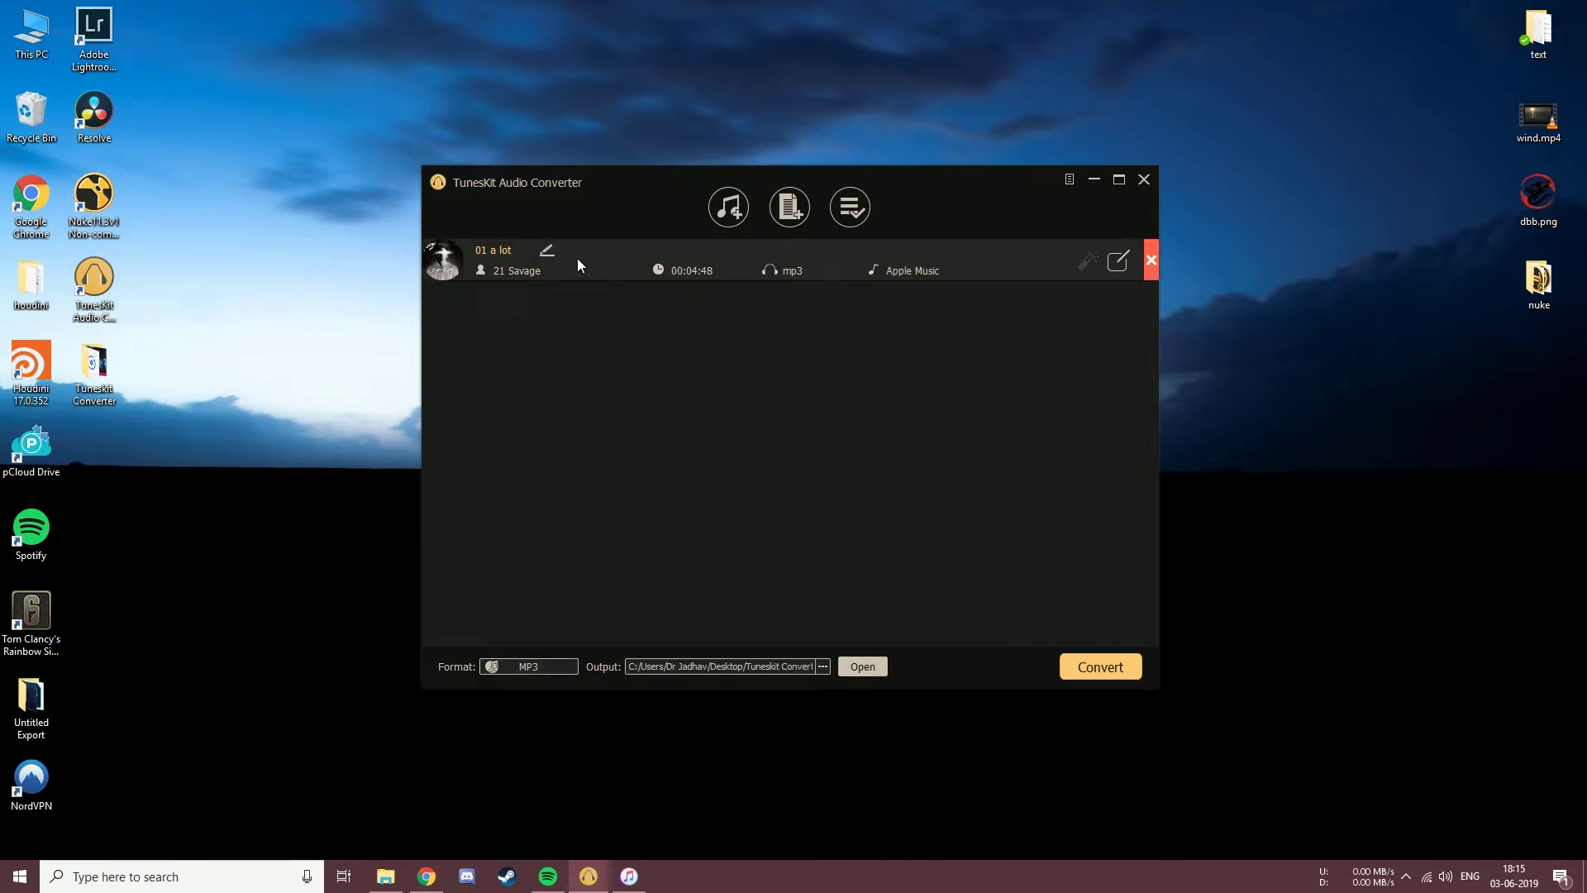
- Check the 'a lot' track's name and tag details, leaving them unchanged
{"action": "left_click", "coordinate": [548, 255]}
{"action": "left_click", "coordinate": [707, 305]}
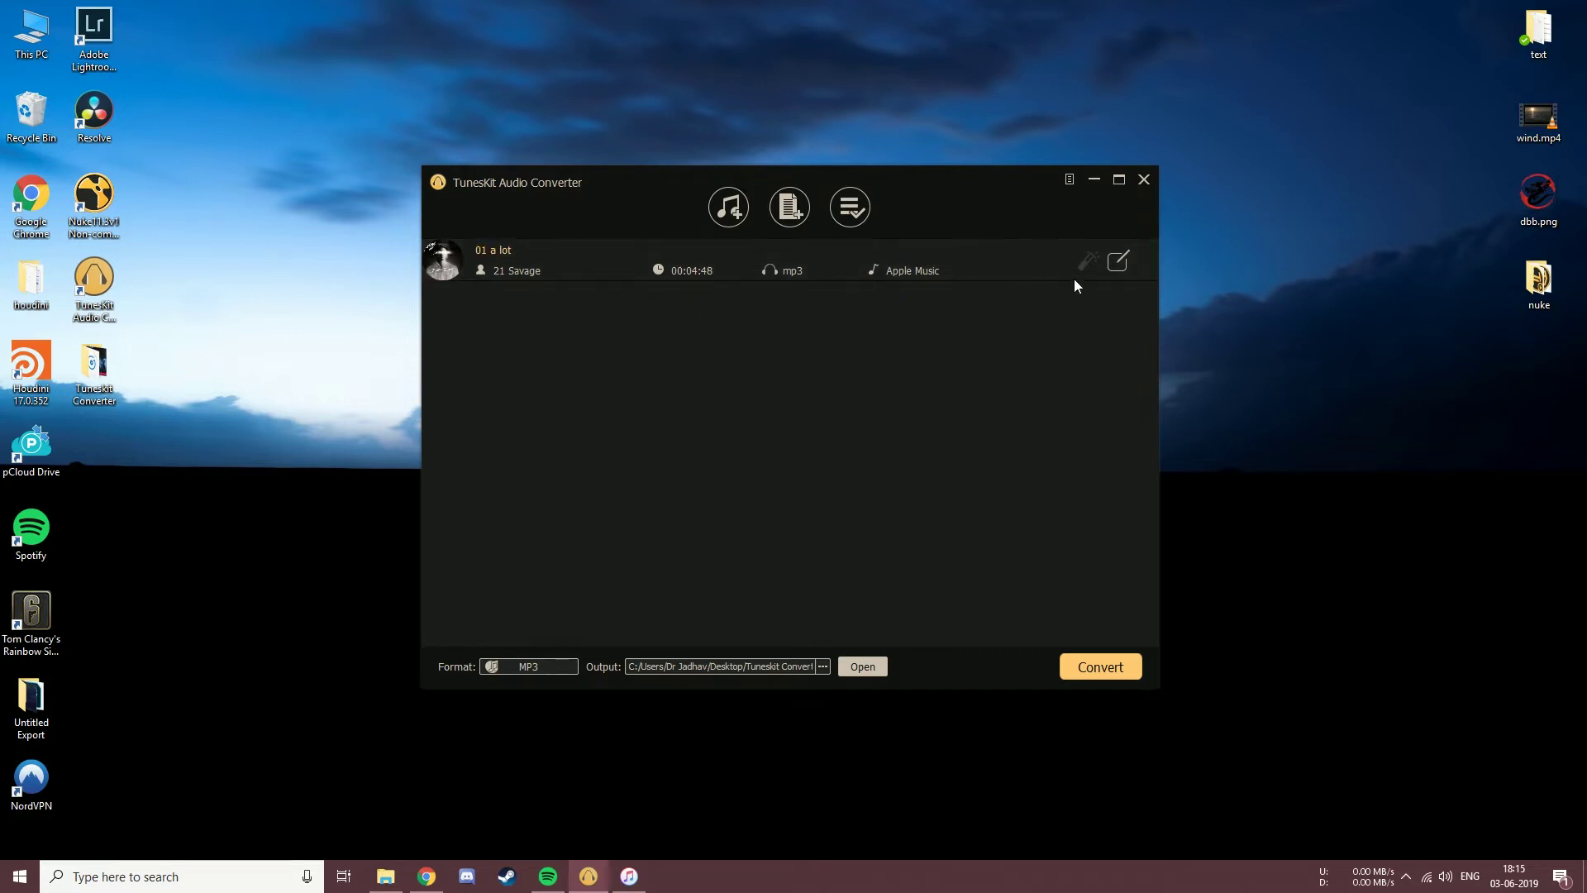
{"action": "left_click", "coordinate": [1116, 263]}
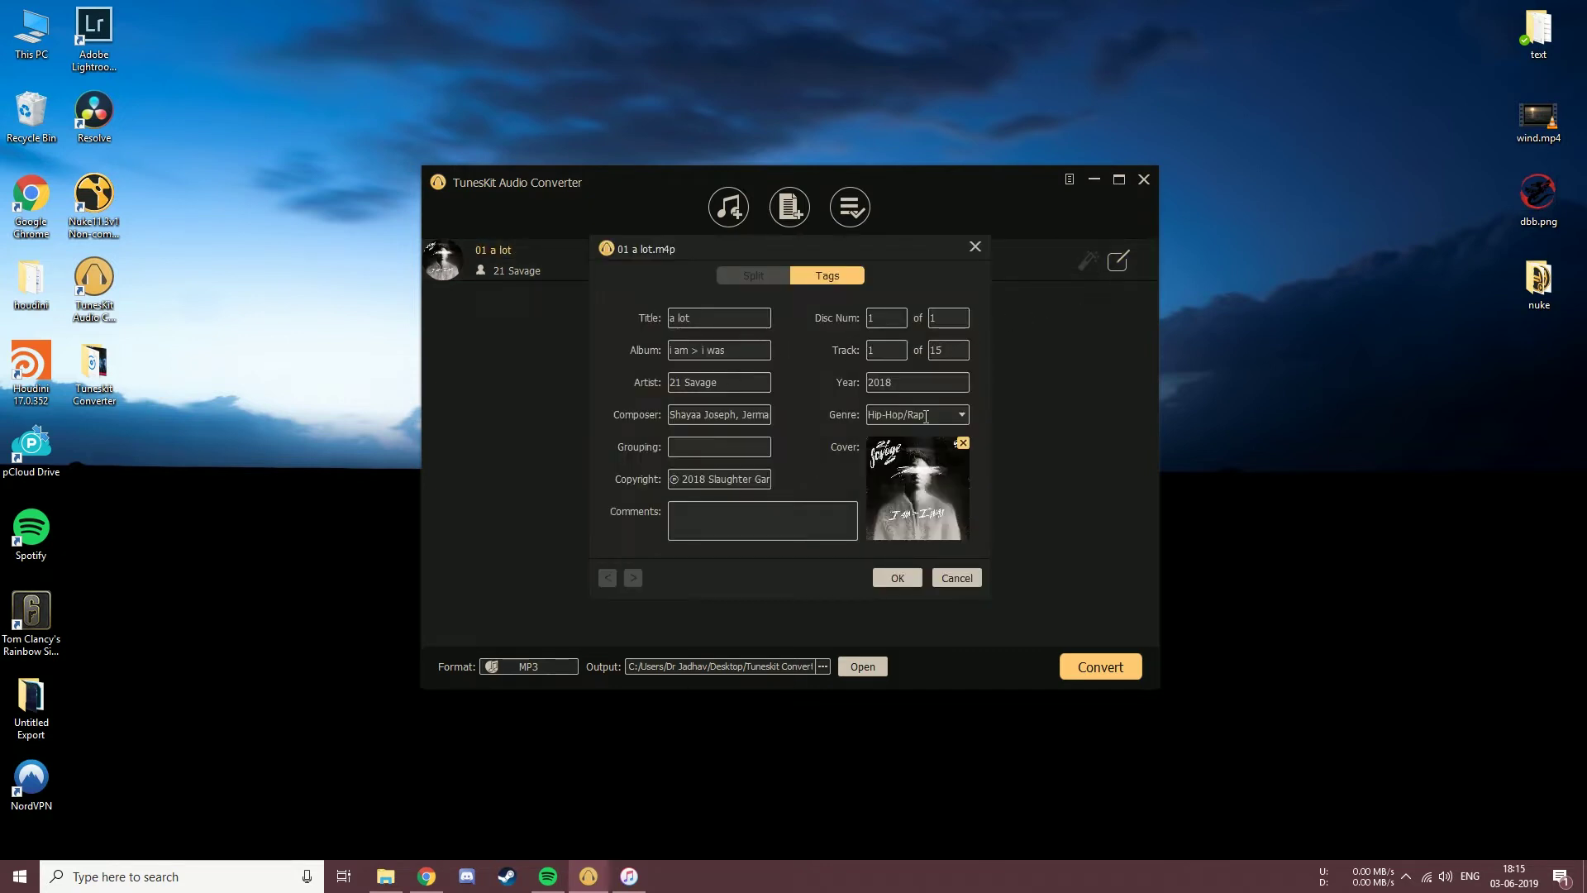
{"action": "left_click", "coordinate": [974, 247]}
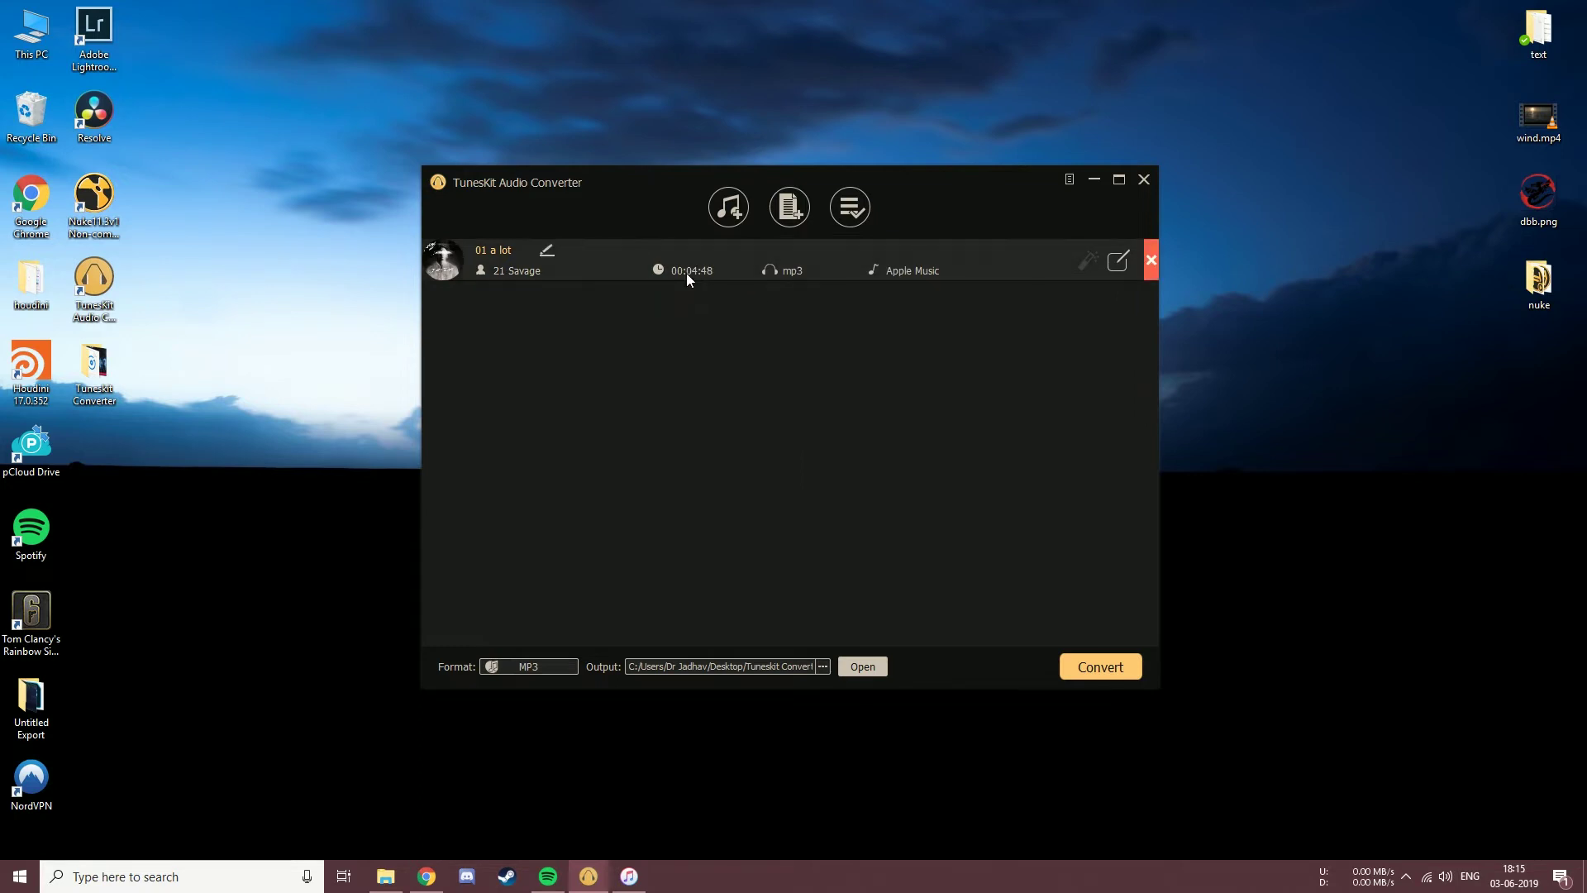
{"action": "left_click", "coordinate": [790, 212]}
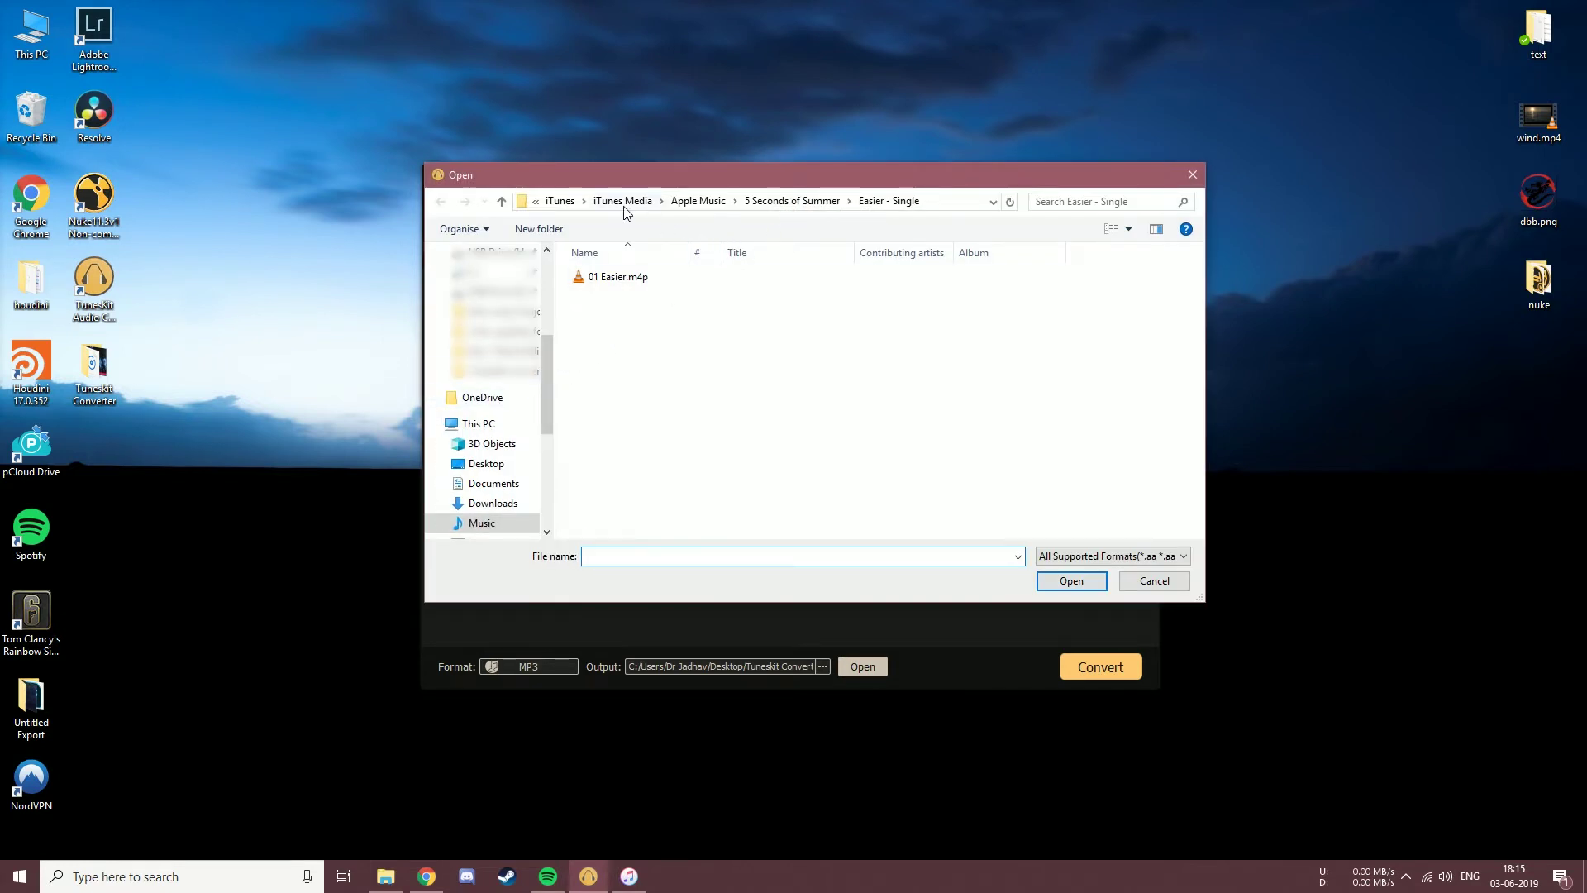
- Add '01 SOS (feat. Aloe Blacc)' from Music > iTunes > iTunes Media > Apple Music > Avicii
{"action": "left_click", "coordinate": [496, 425]}
{"action": "double_click", "coordinate": [660, 390]}
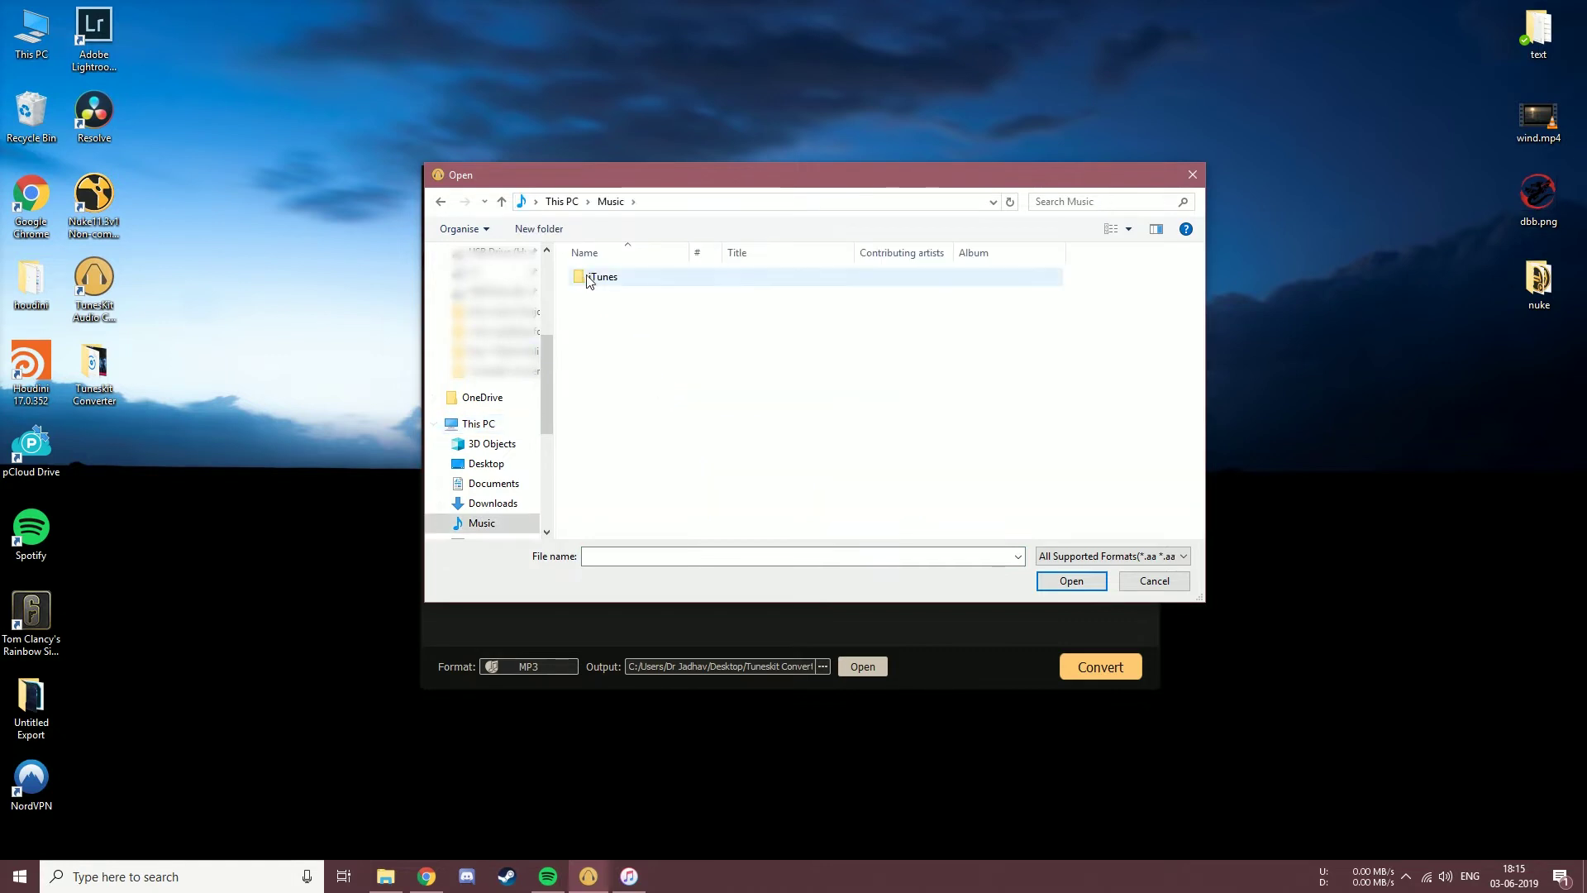
{"action": "double_click", "coordinate": [616, 277]}
{"action": "double_click", "coordinate": [624, 295]}
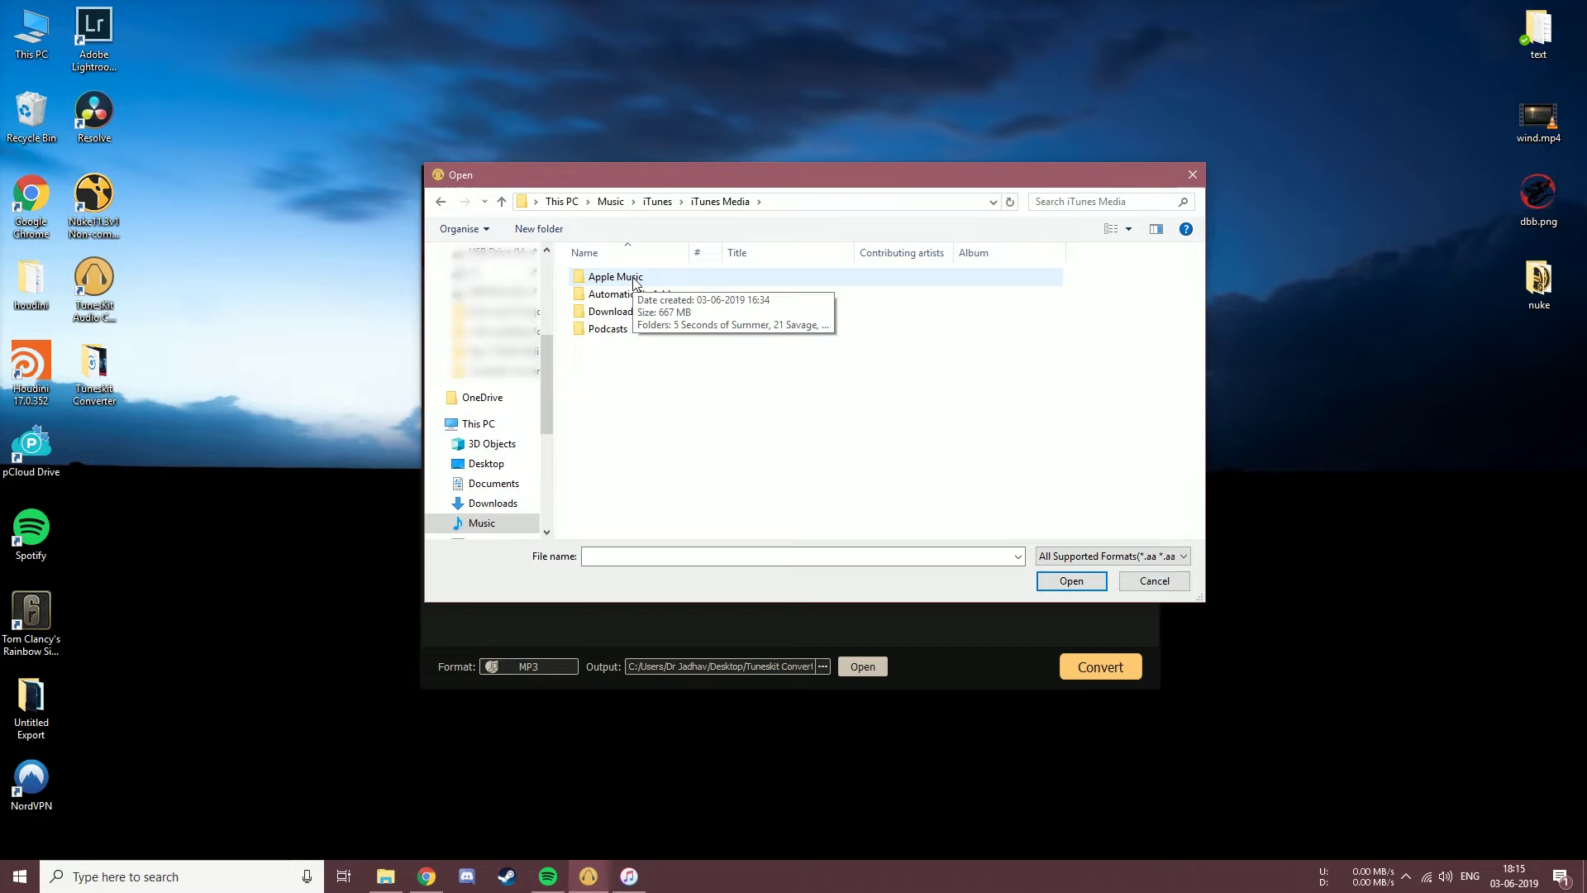
{"action": "double_click", "coordinate": [634, 280]}
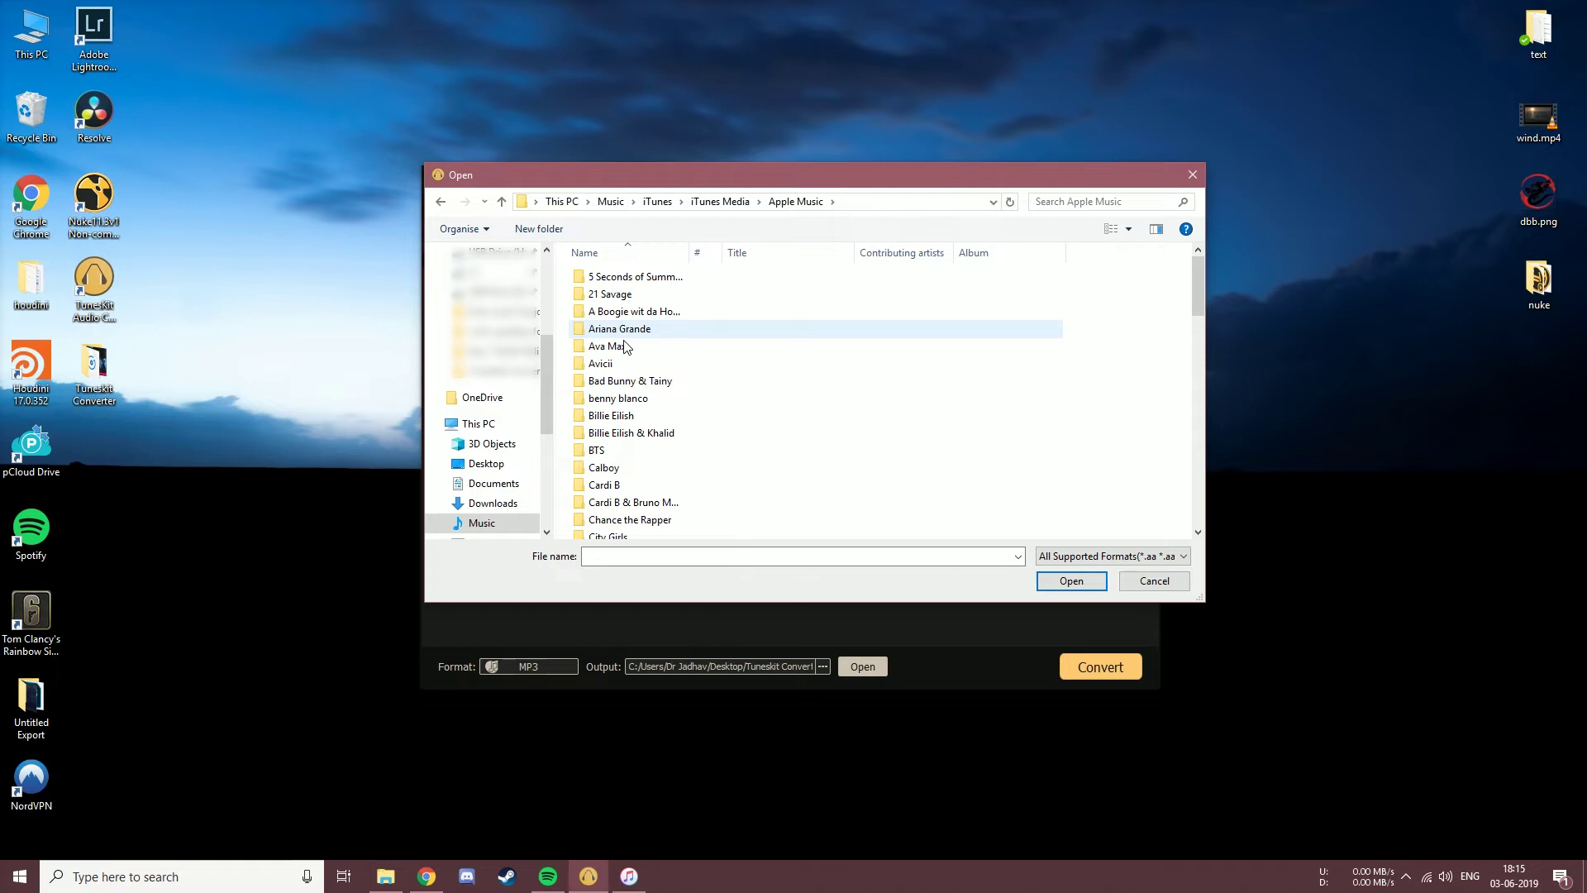
{"action": "double_click", "coordinate": [623, 367]}
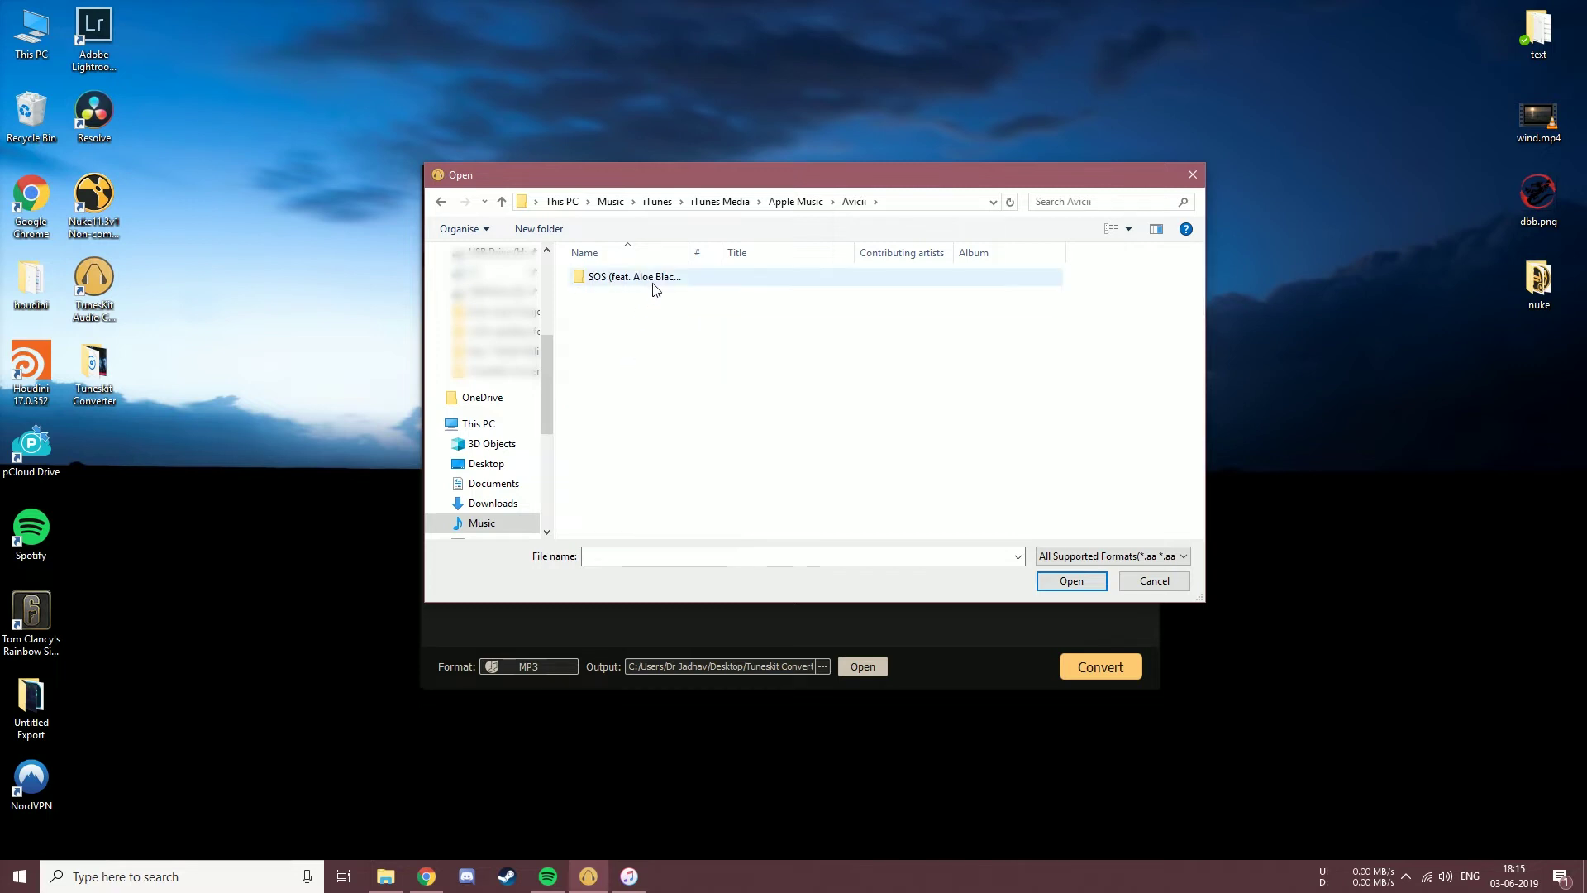
{"action": "double_click", "coordinate": [652, 281]}
{"action": "left_click", "coordinate": [652, 279]}
{"action": "left_click", "coordinate": [1075, 580]}
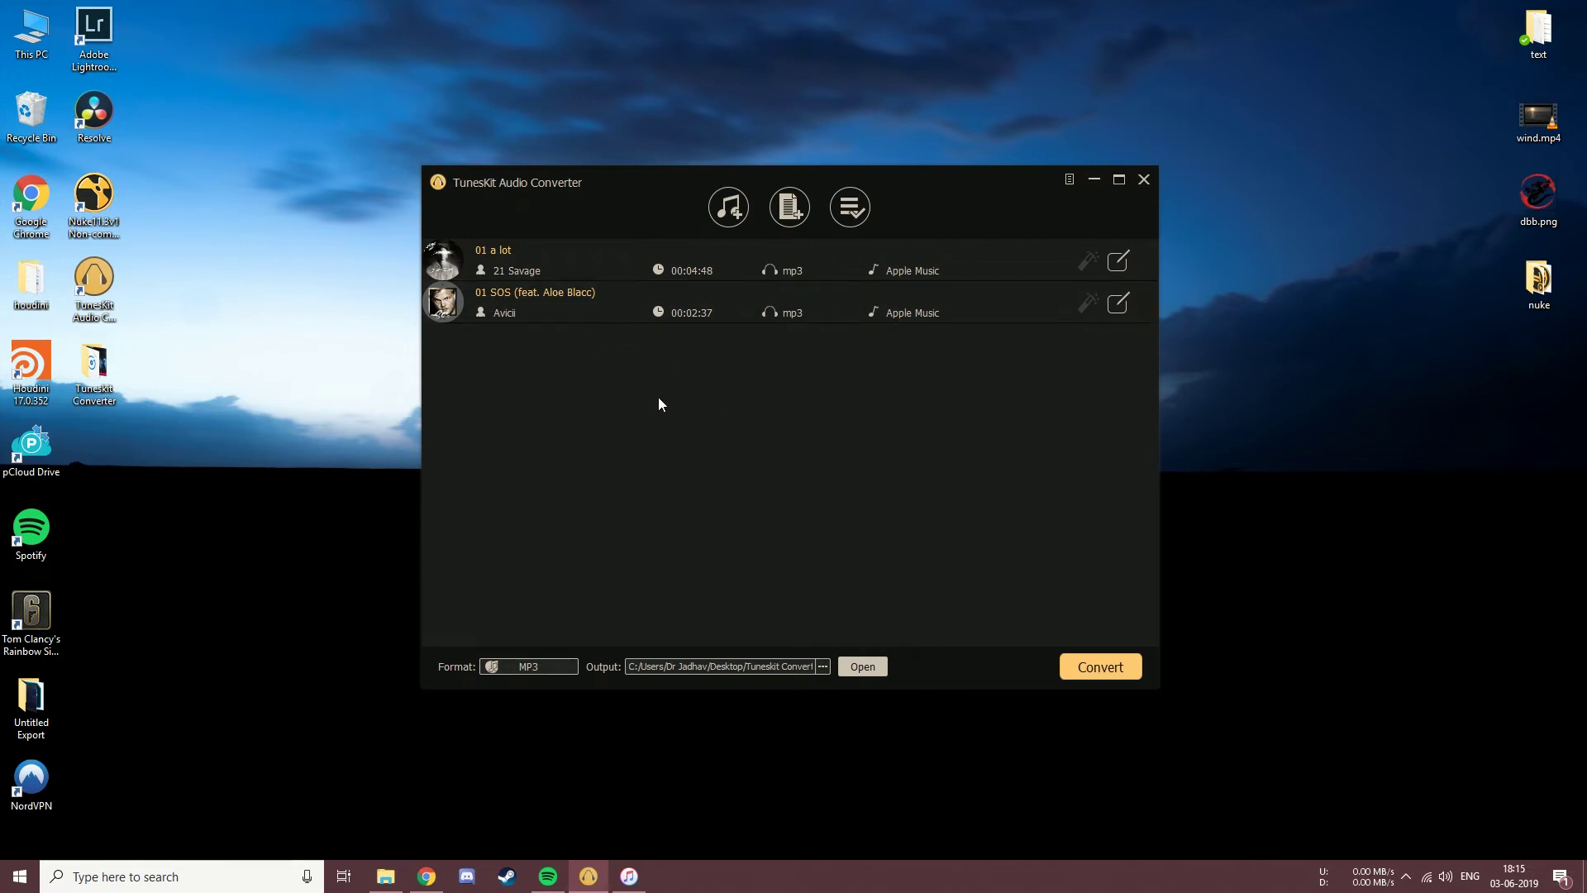
- Drag the Lew Later episode '28 The Folding iPhone Will Fold Diff' from iTunes Media\Podcasts into the converter
{"action": "left_click", "coordinate": [386, 875]}
{"action": "double_click", "coordinate": [703, 421]}
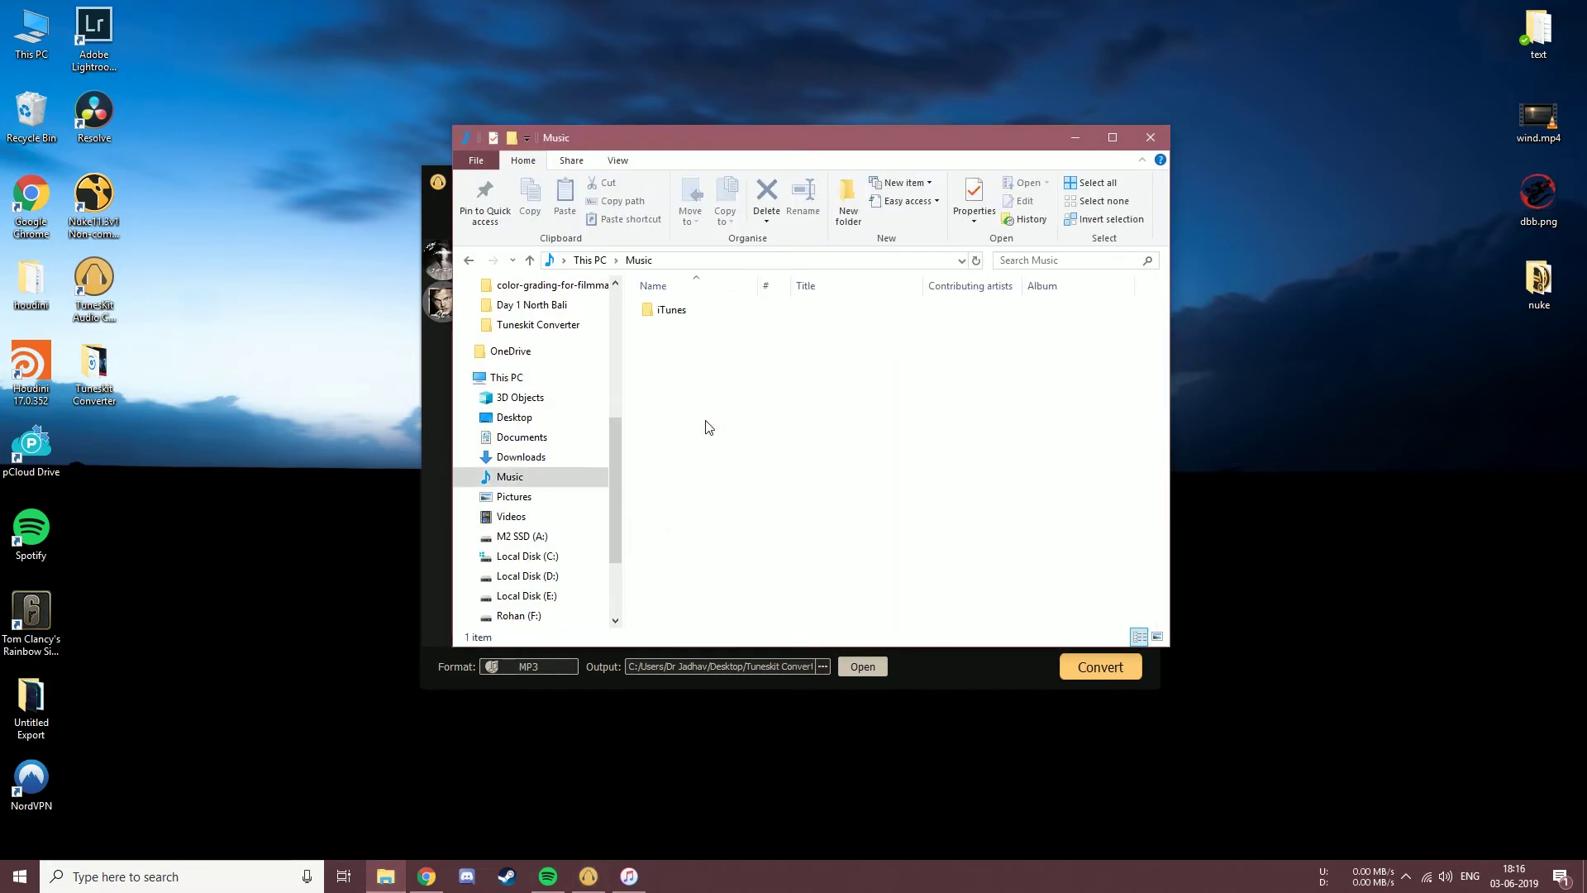
{"action": "double_click", "coordinate": [674, 310]}
{"action": "double_click", "coordinate": [686, 327]}
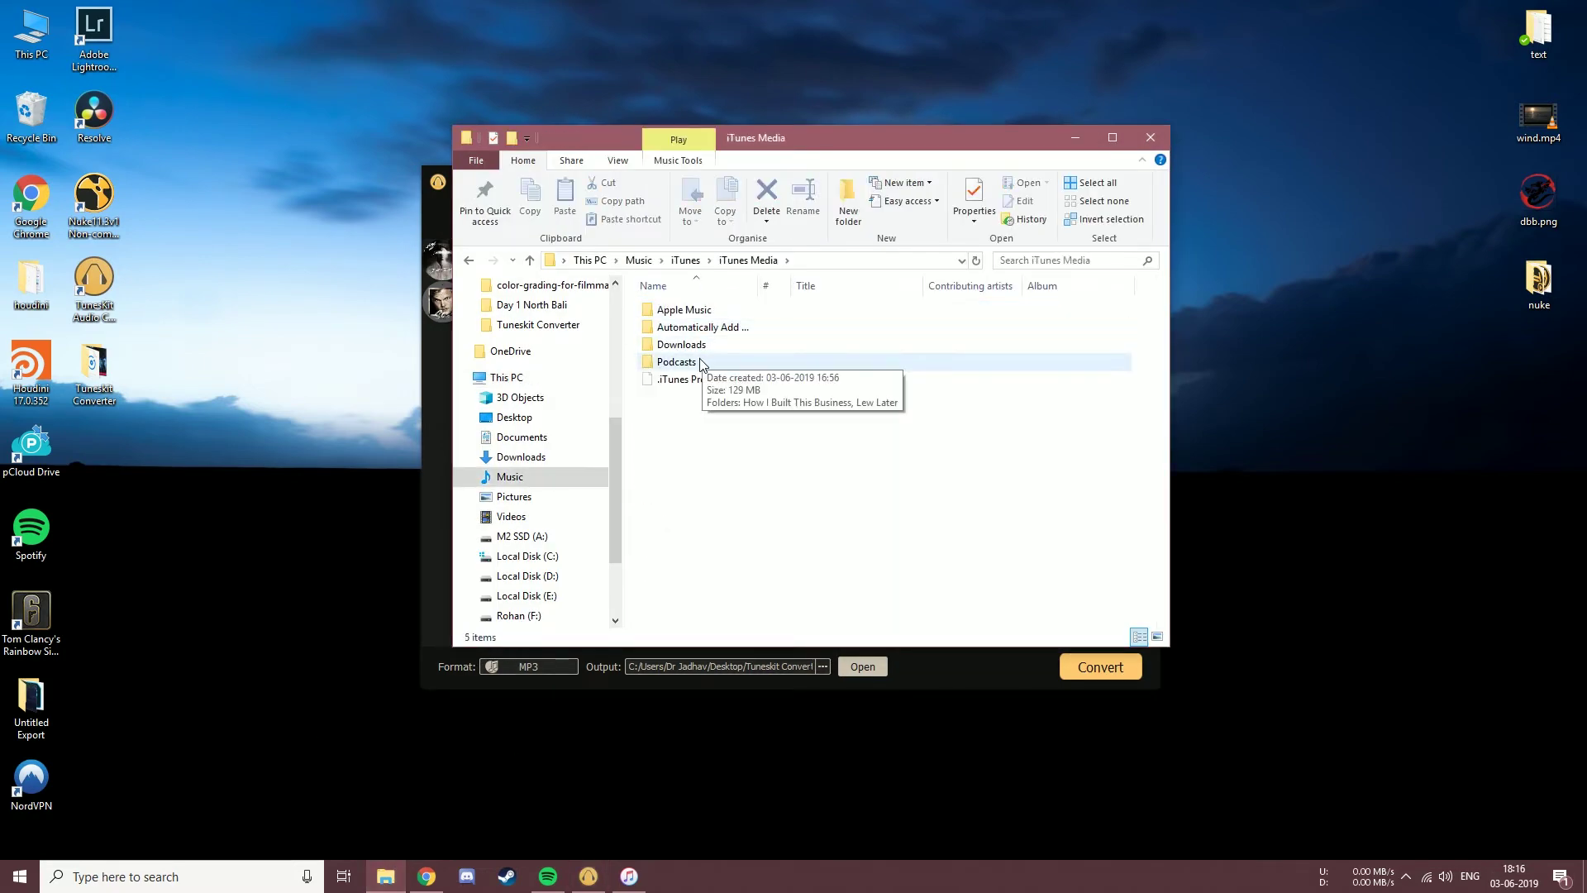
{"action": "left_click", "coordinate": [692, 364]}
{"action": "double_click", "coordinate": [691, 365]}
{"action": "double_click", "coordinate": [693, 332]}
{"action": "left_click_drag", "start_coordinate": [693, 317], "coordinate": [744, 496]}
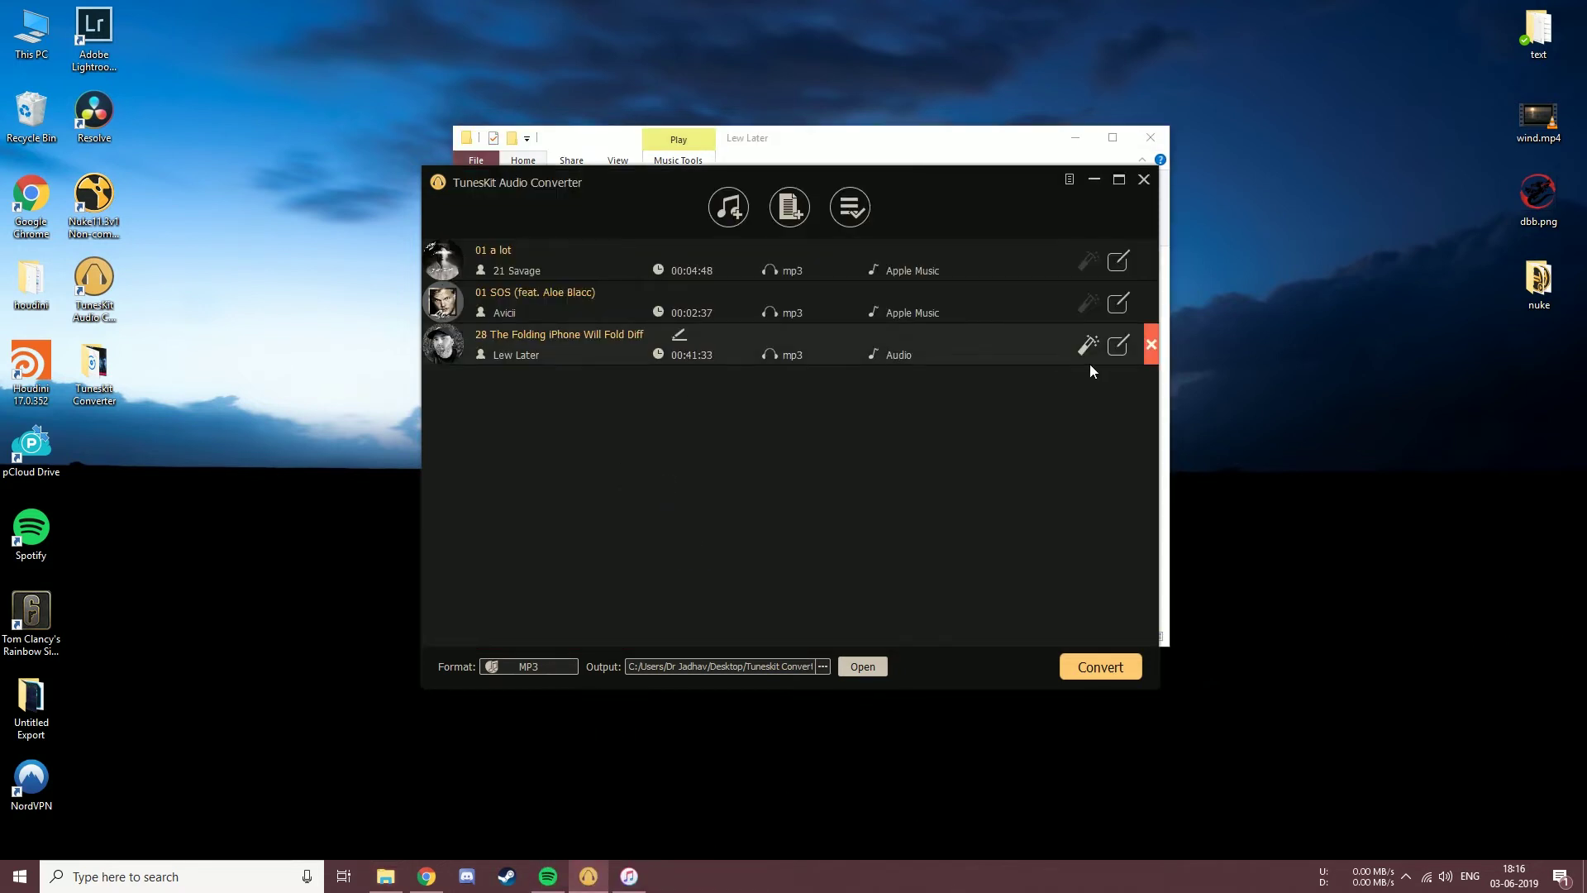
- Raise the Folding iPhone podcast episode's playback speed from 100 to 133
{"action": "left_click", "coordinate": [593, 352]}
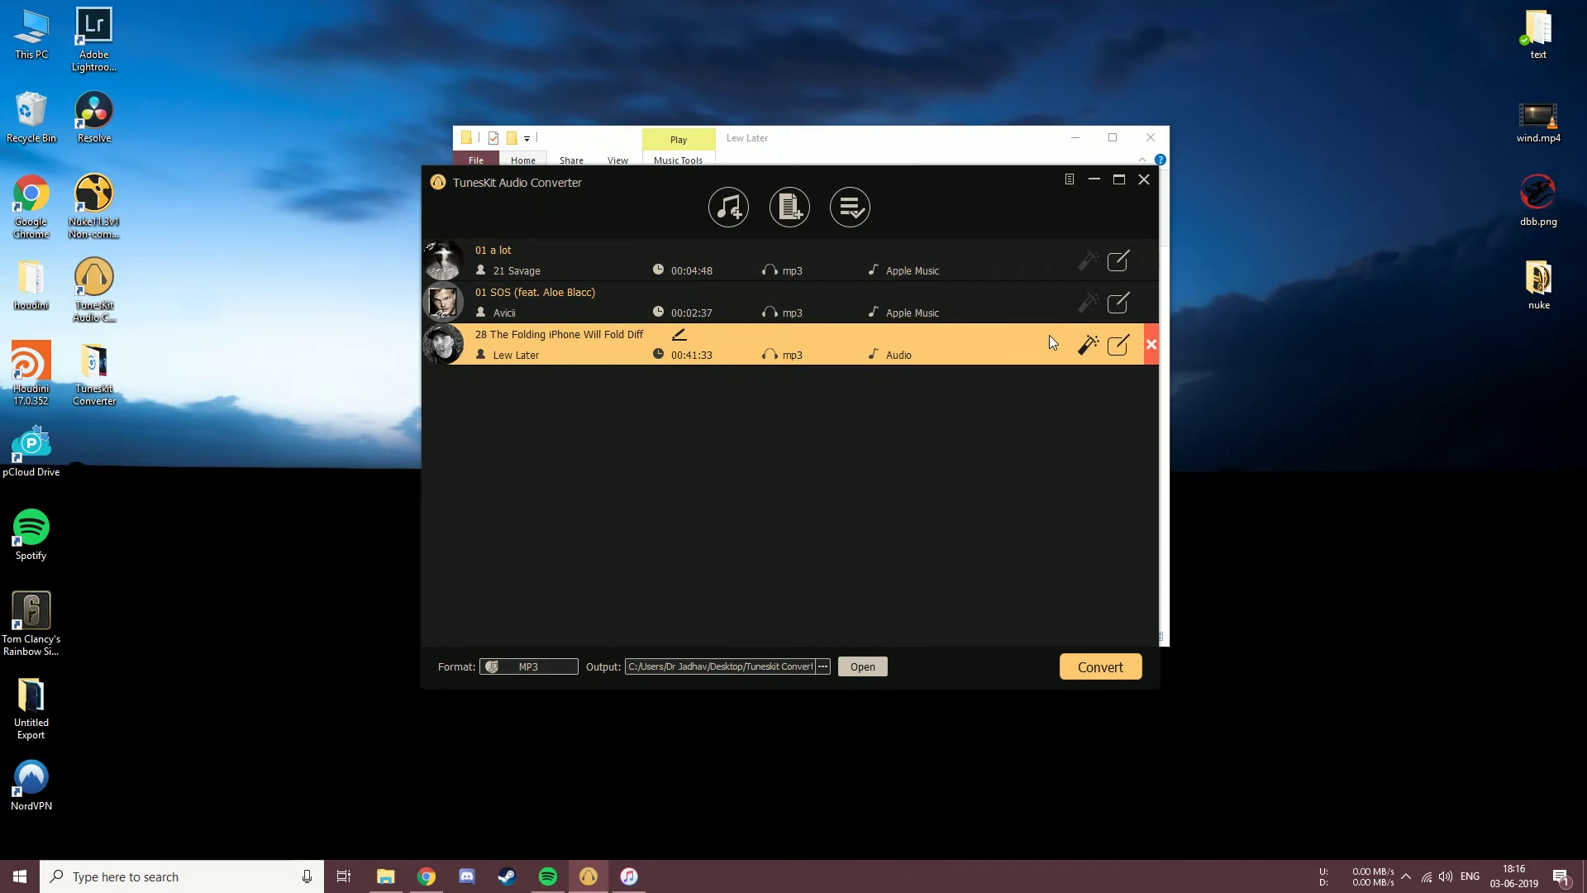
{"action": "left_click", "coordinate": [1087, 352]}
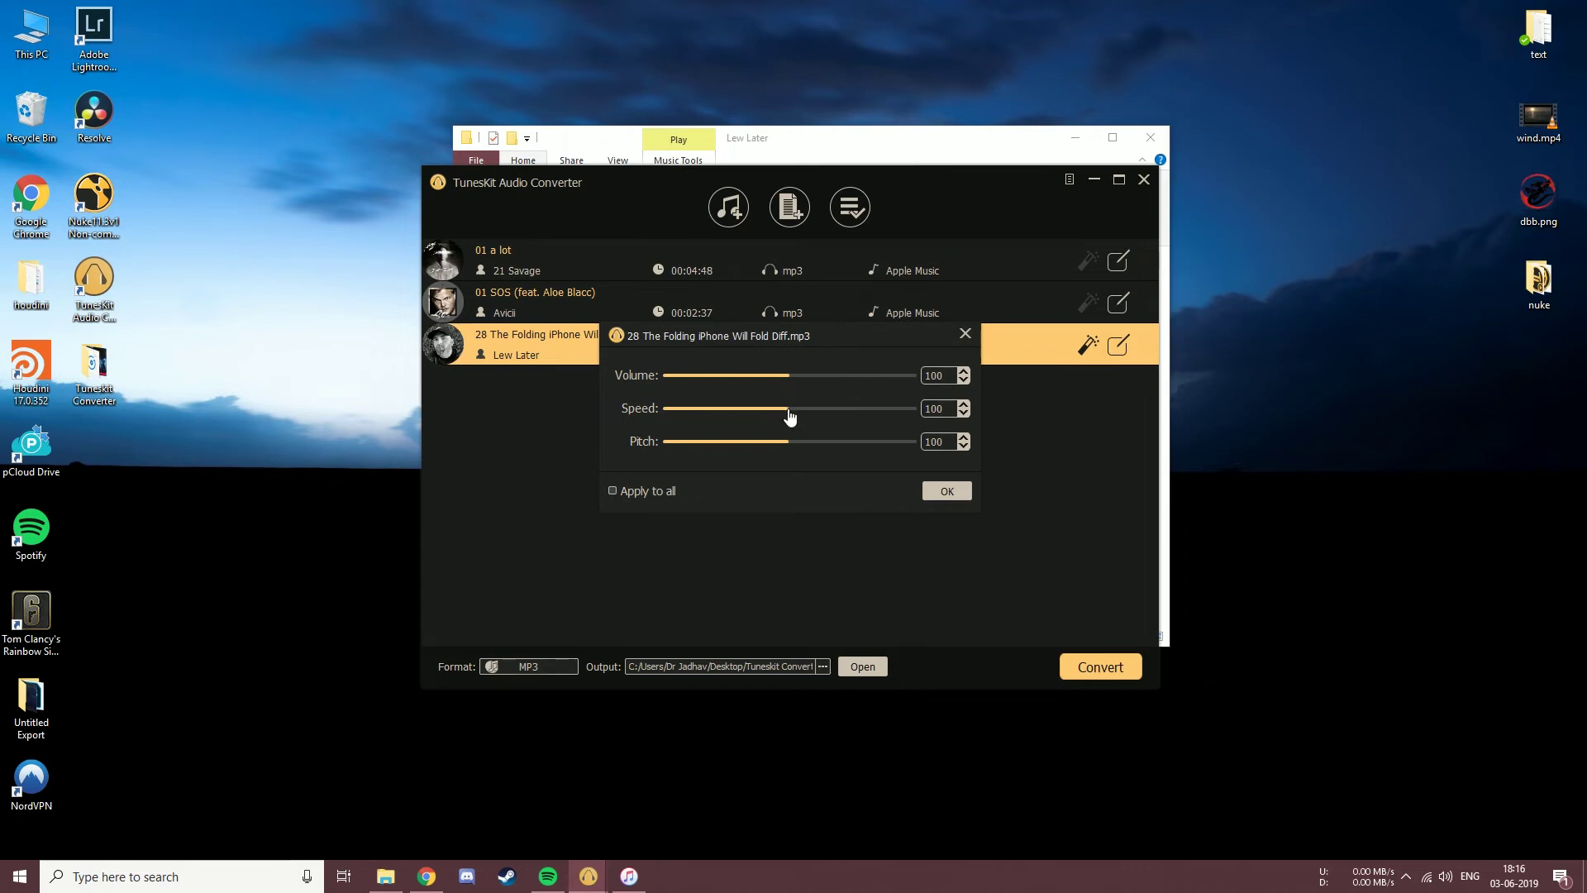
{"action": "left_click_drag", "start_coordinate": [789, 417], "coordinate": [847, 417]}
{"action": "left_click", "coordinate": [961, 494]}
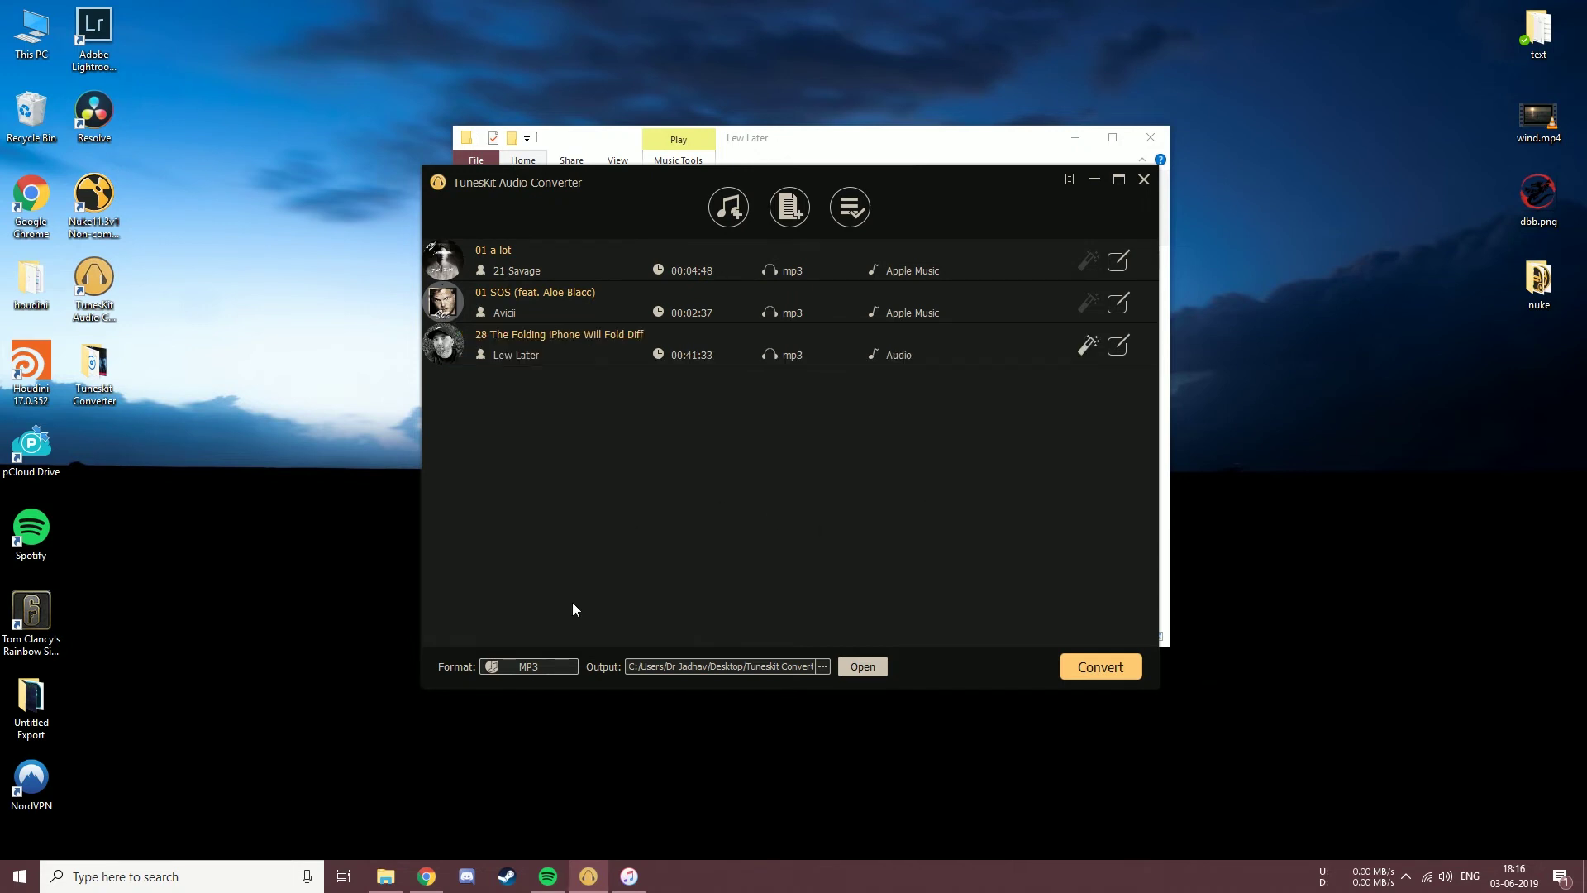
- Set output to MP3 at 320 kbps with Auto channel and Keep lossless quality enabled
{"action": "left_click", "coordinate": [542, 671]}
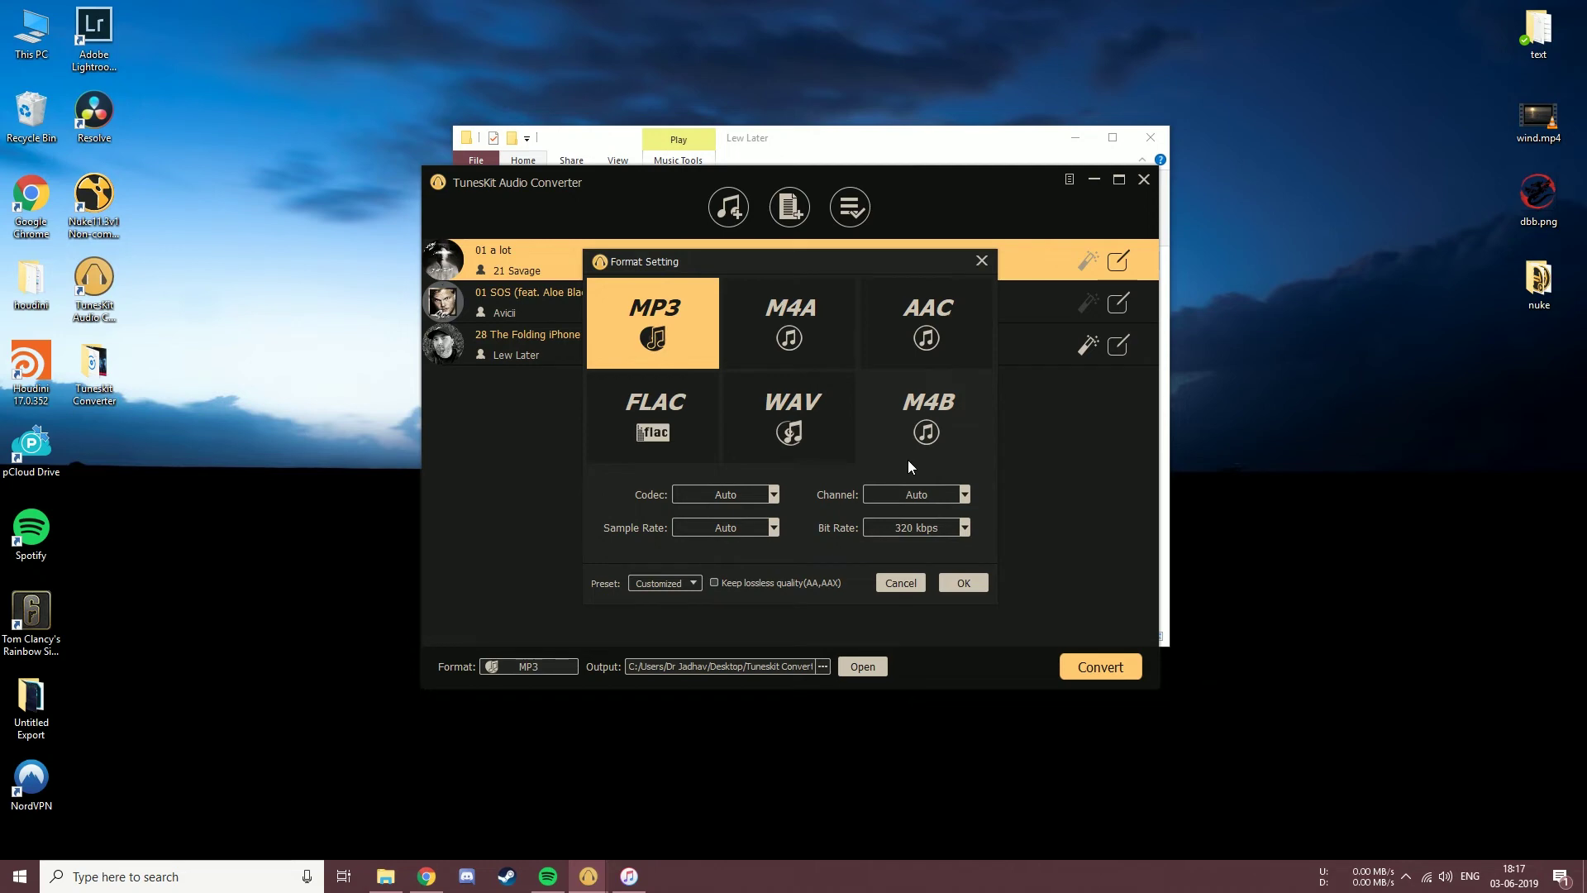
{"action": "left_click", "coordinate": [772, 494]}
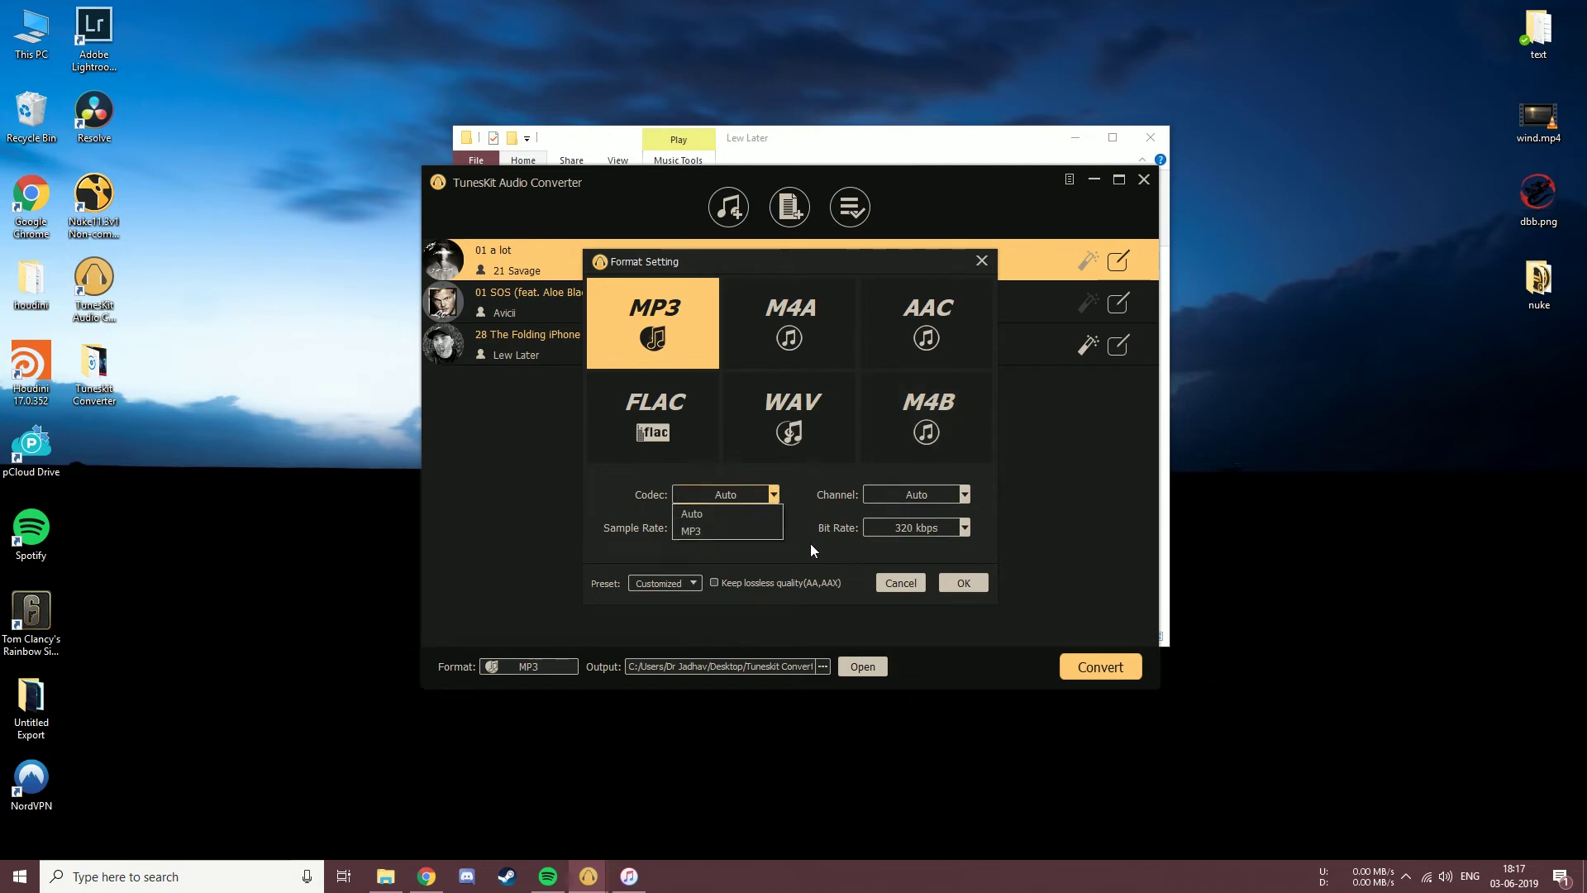
{"action": "left_click", "coordinate": [931, 498]}
{"action": "left_click", "coordinate": [934, 494]}
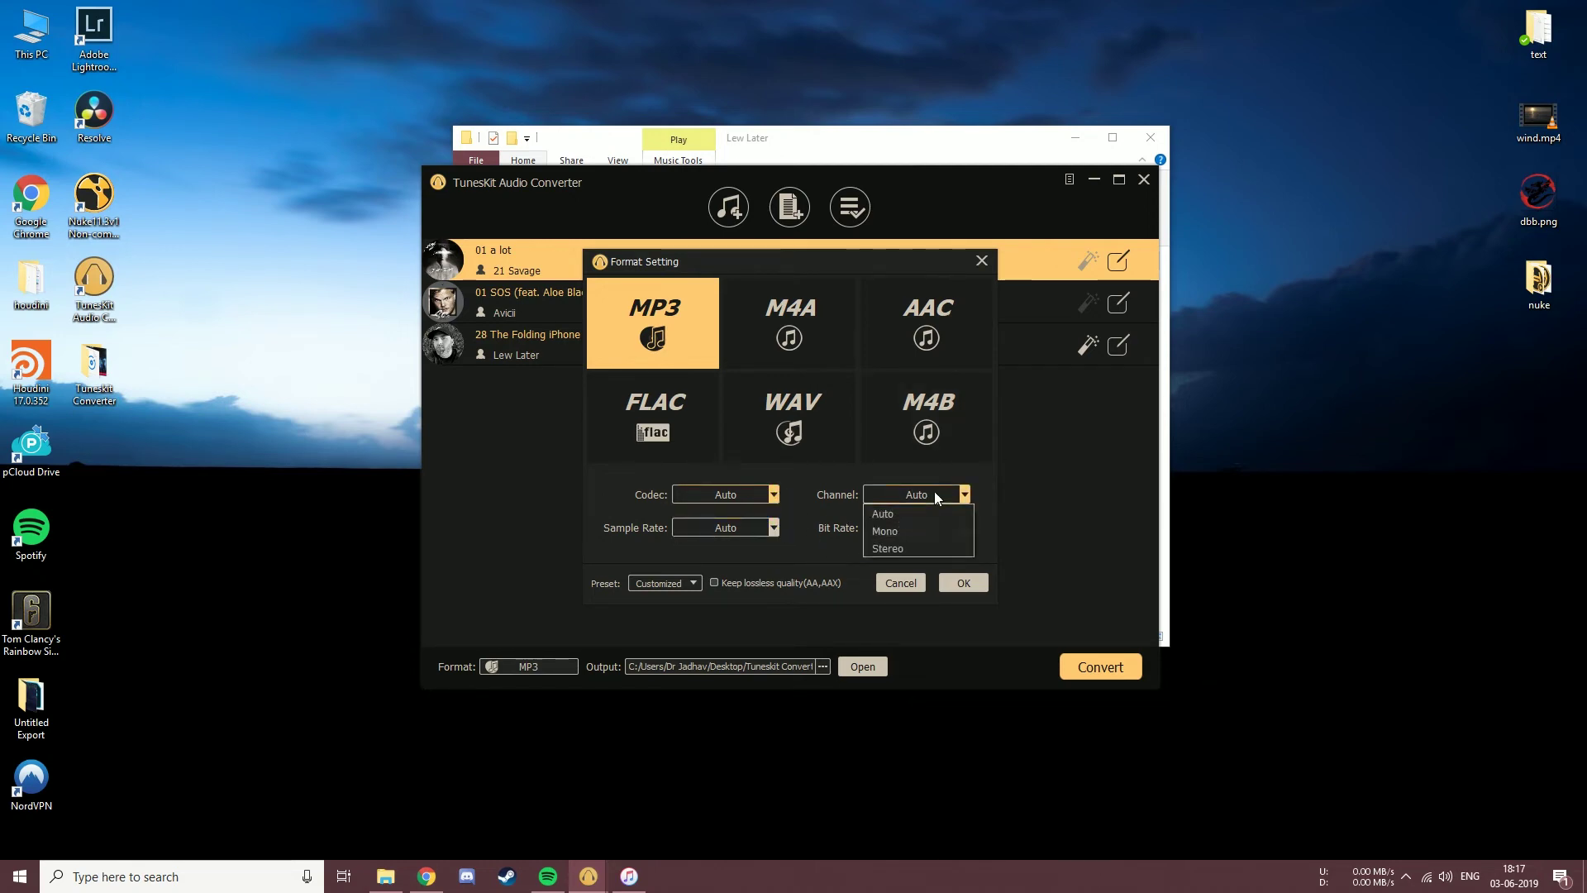
{"action": "left_click", "coordinate": [808, 562]}
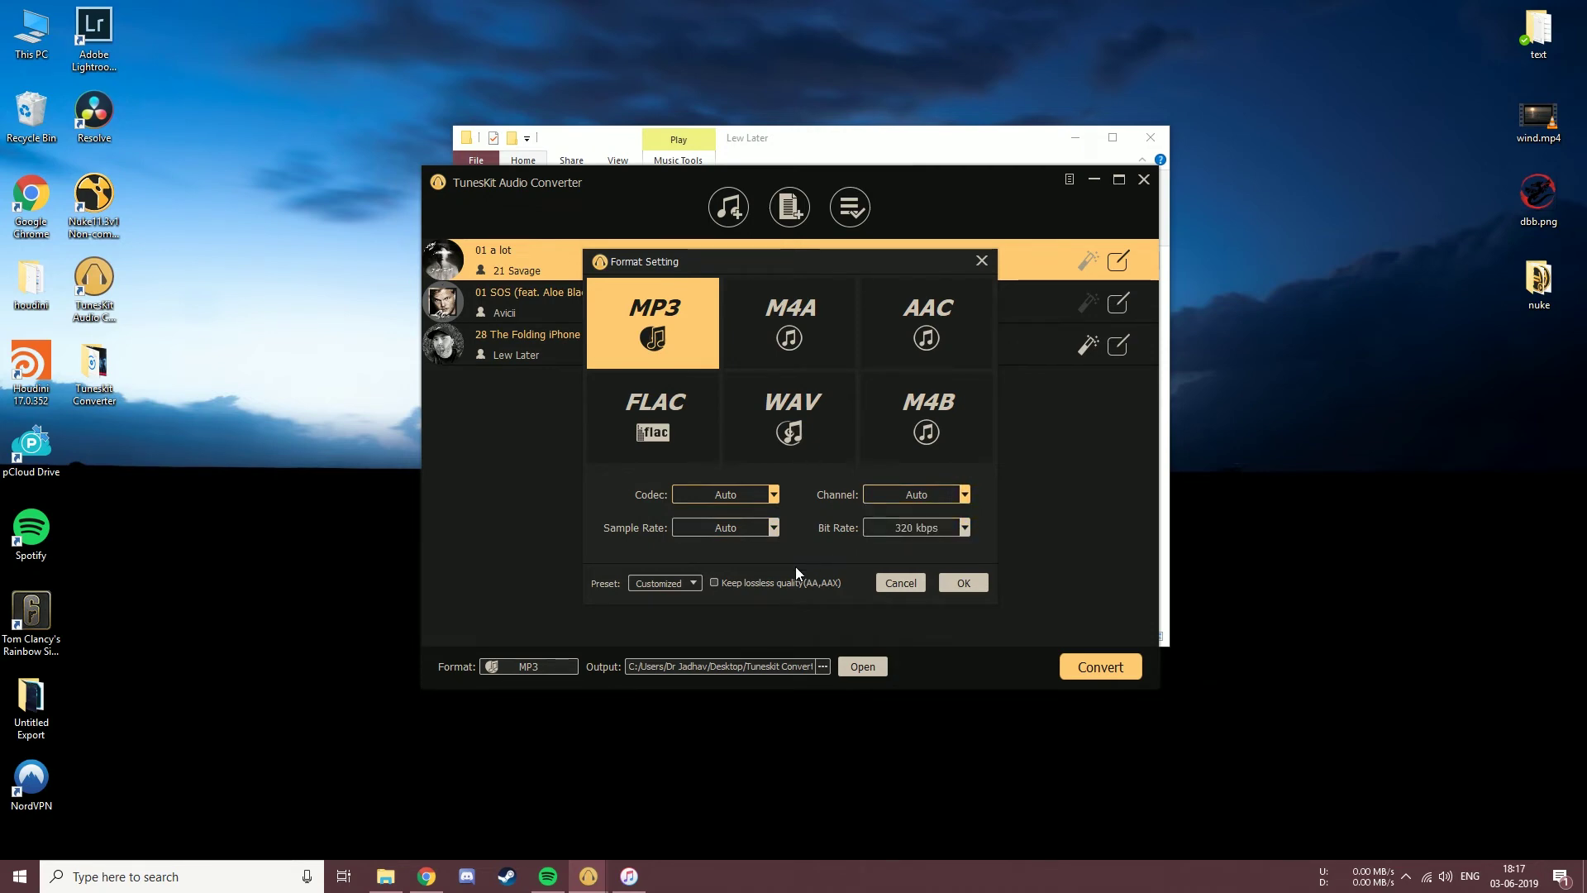
{"action": "left_click", "coordinate": [684, 584]}
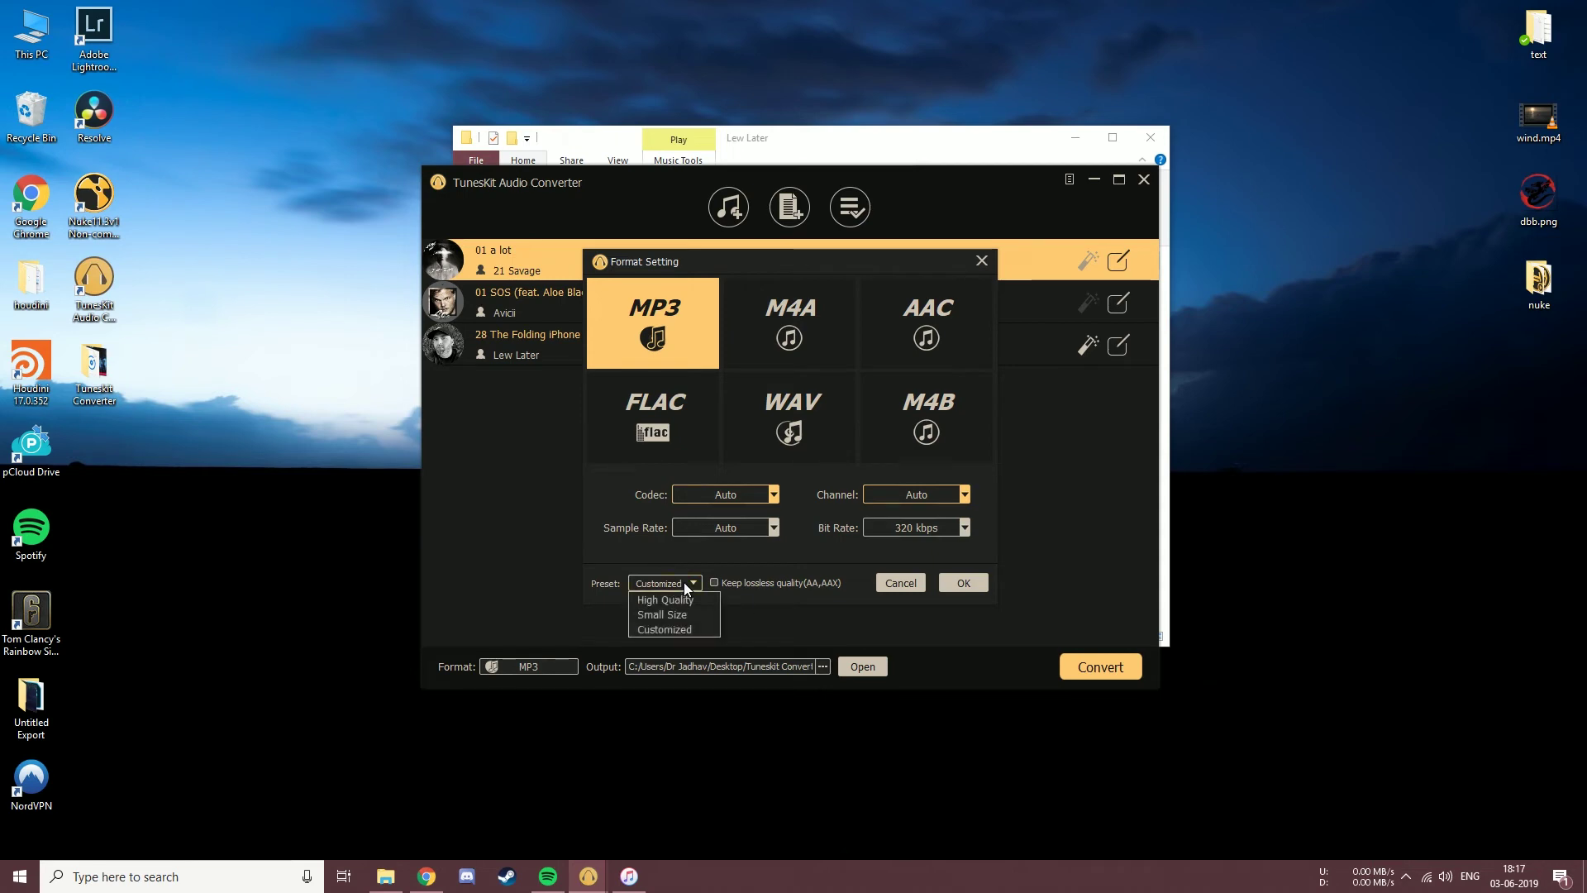
{"action": "left_click", "coordinate": [838, 602]}
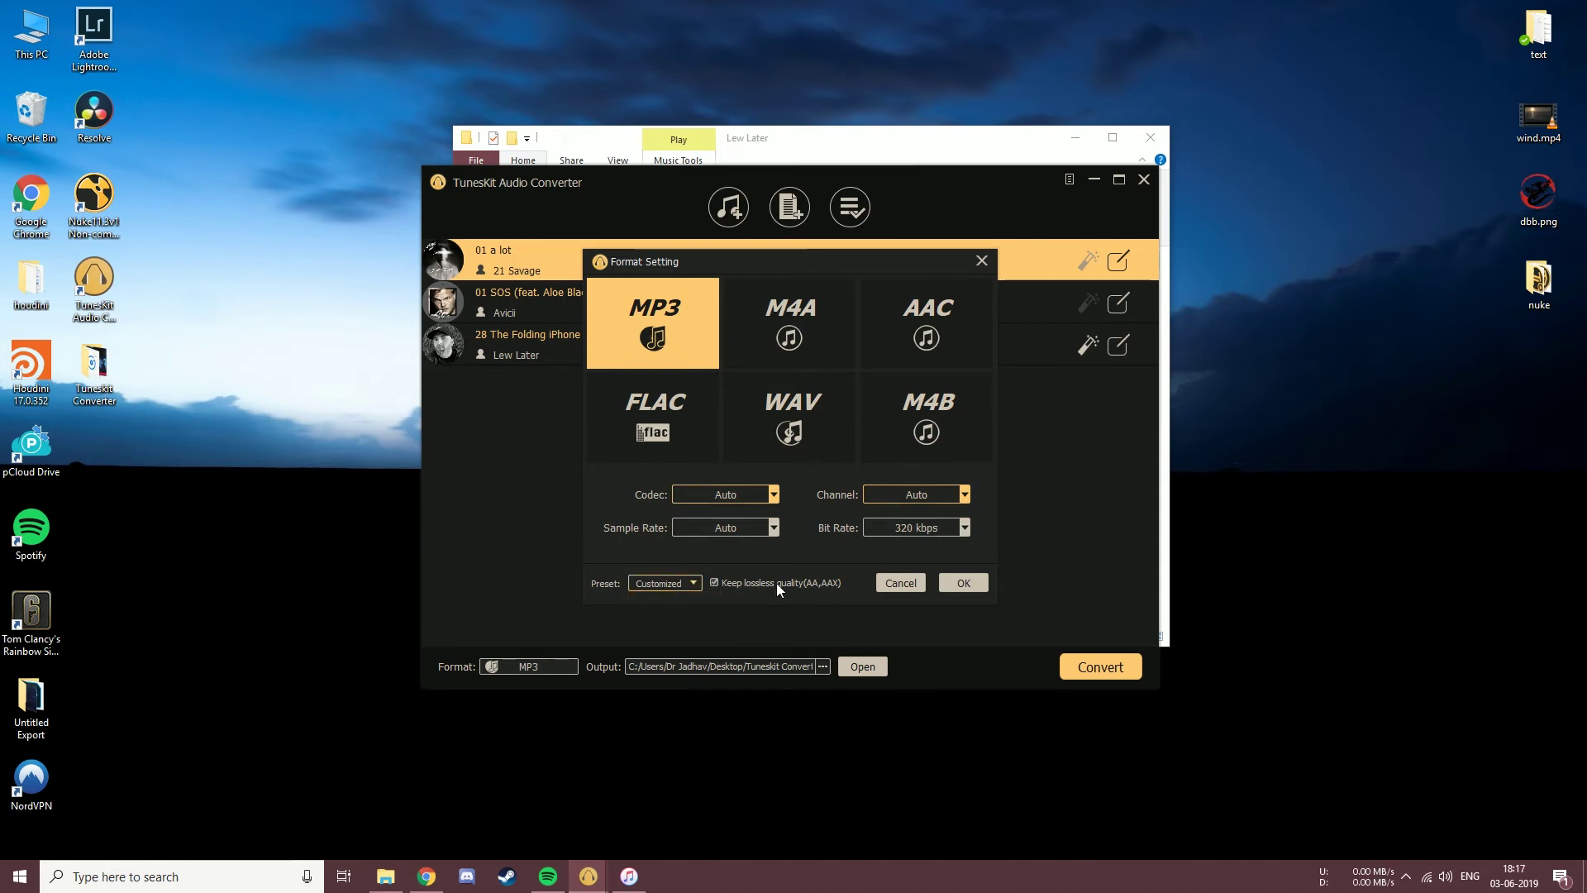
{"action": "left_click", "coordinate": [962, 583]}
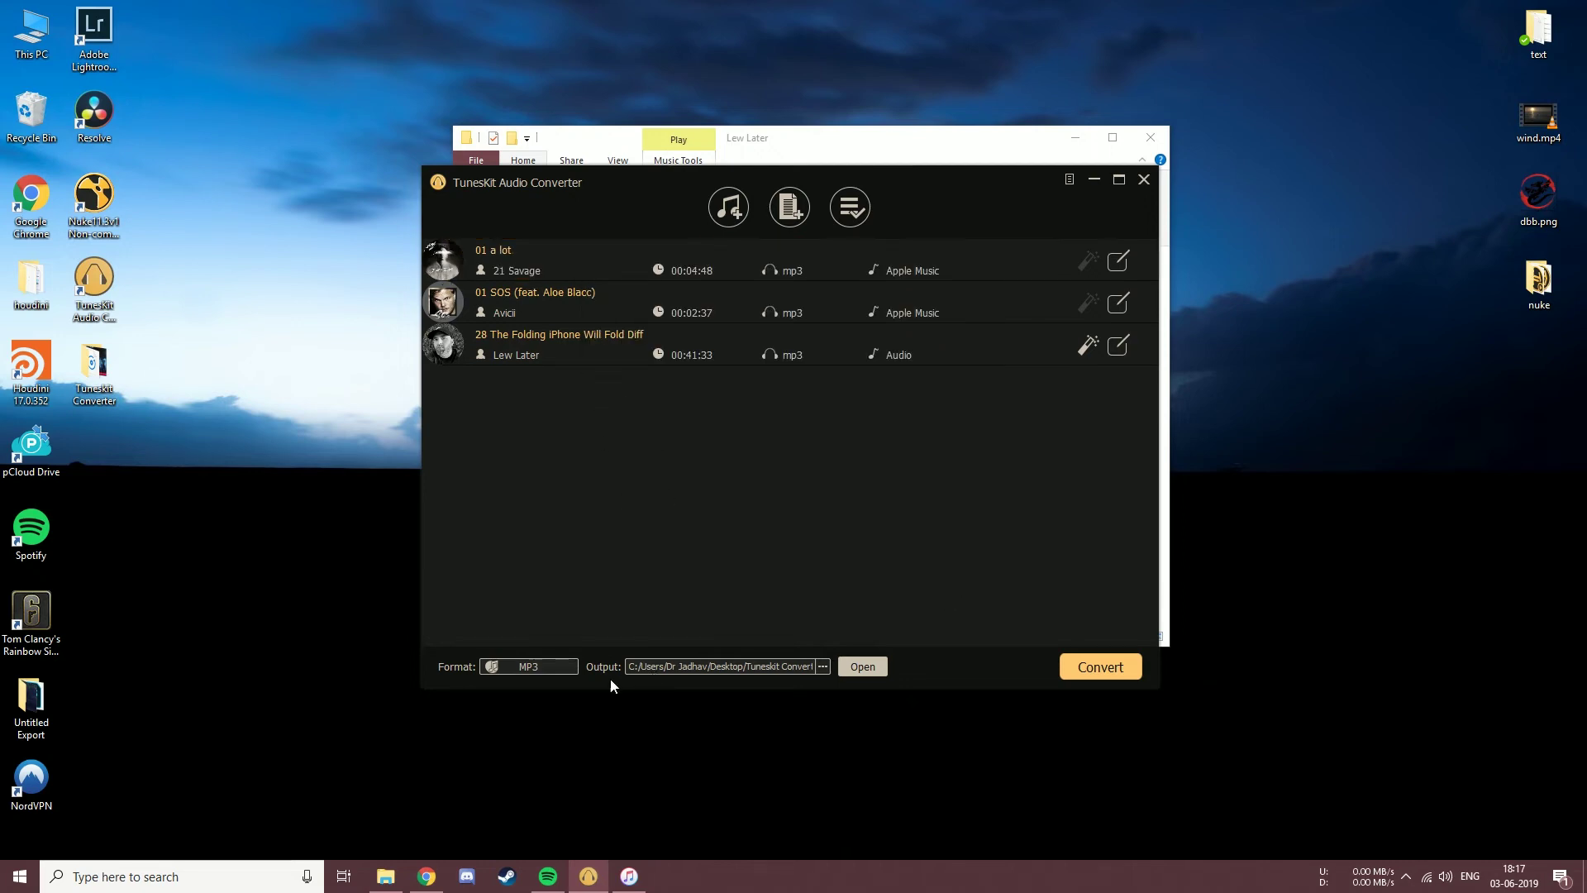
- Convert the three queued tracks to MP3 into the Desktop 'Tuneskit Converter' folder
{"action": "left_click", "coordinate": [689, 666]}
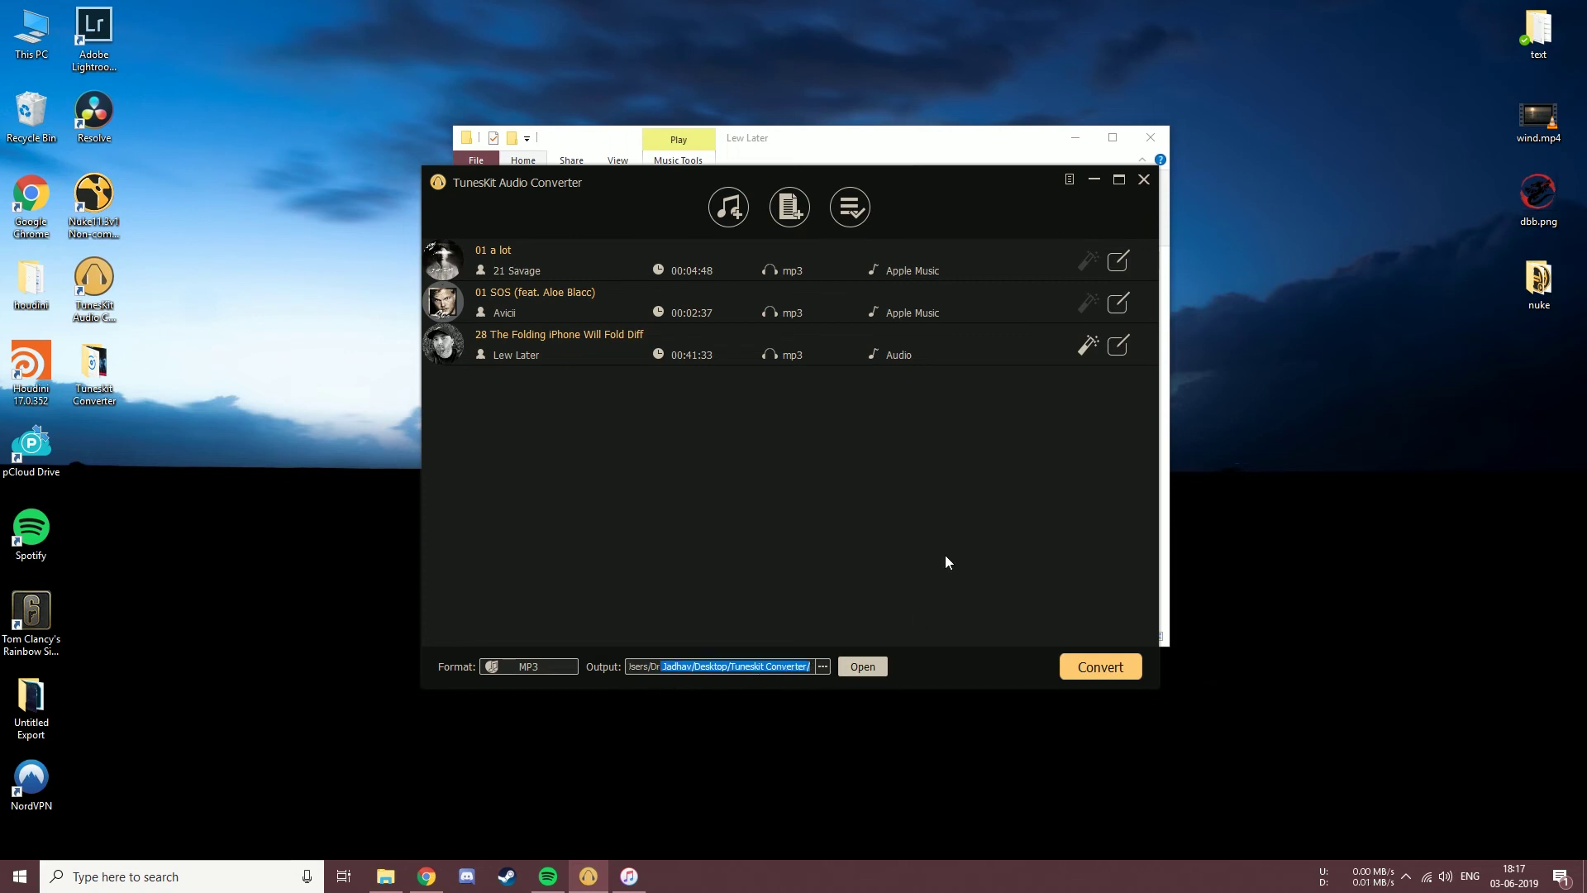
{"action": "left_click", "coordinate": [1071, 662]}
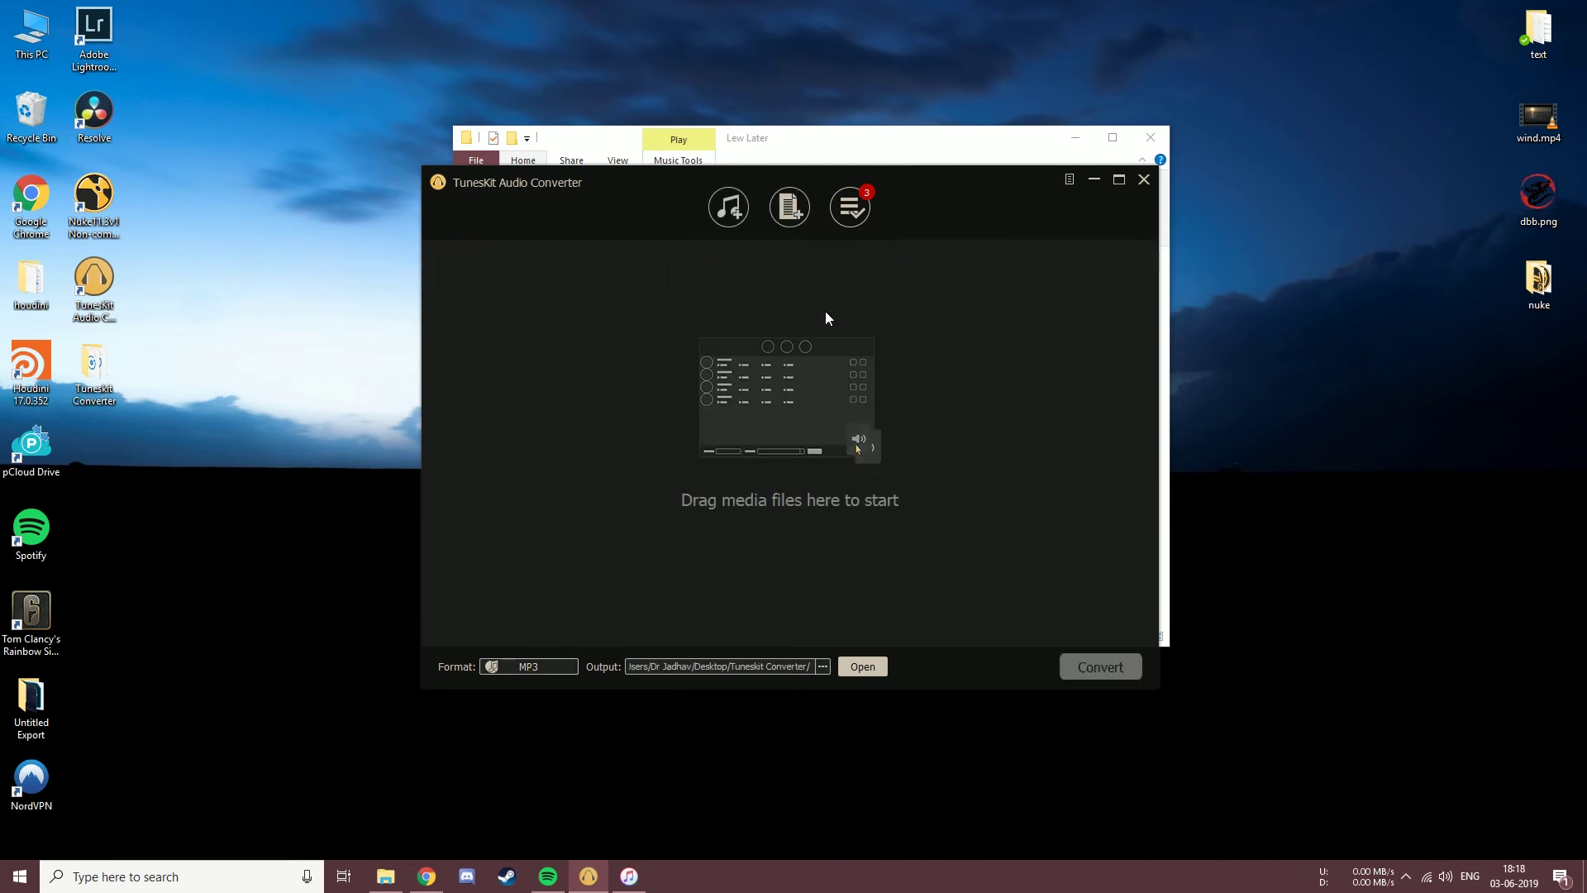
- In the conversion history, play and pause the converted Folding iPhone episode and view its saved file
{"action": "left_click", "coordinate": [847, 217]}
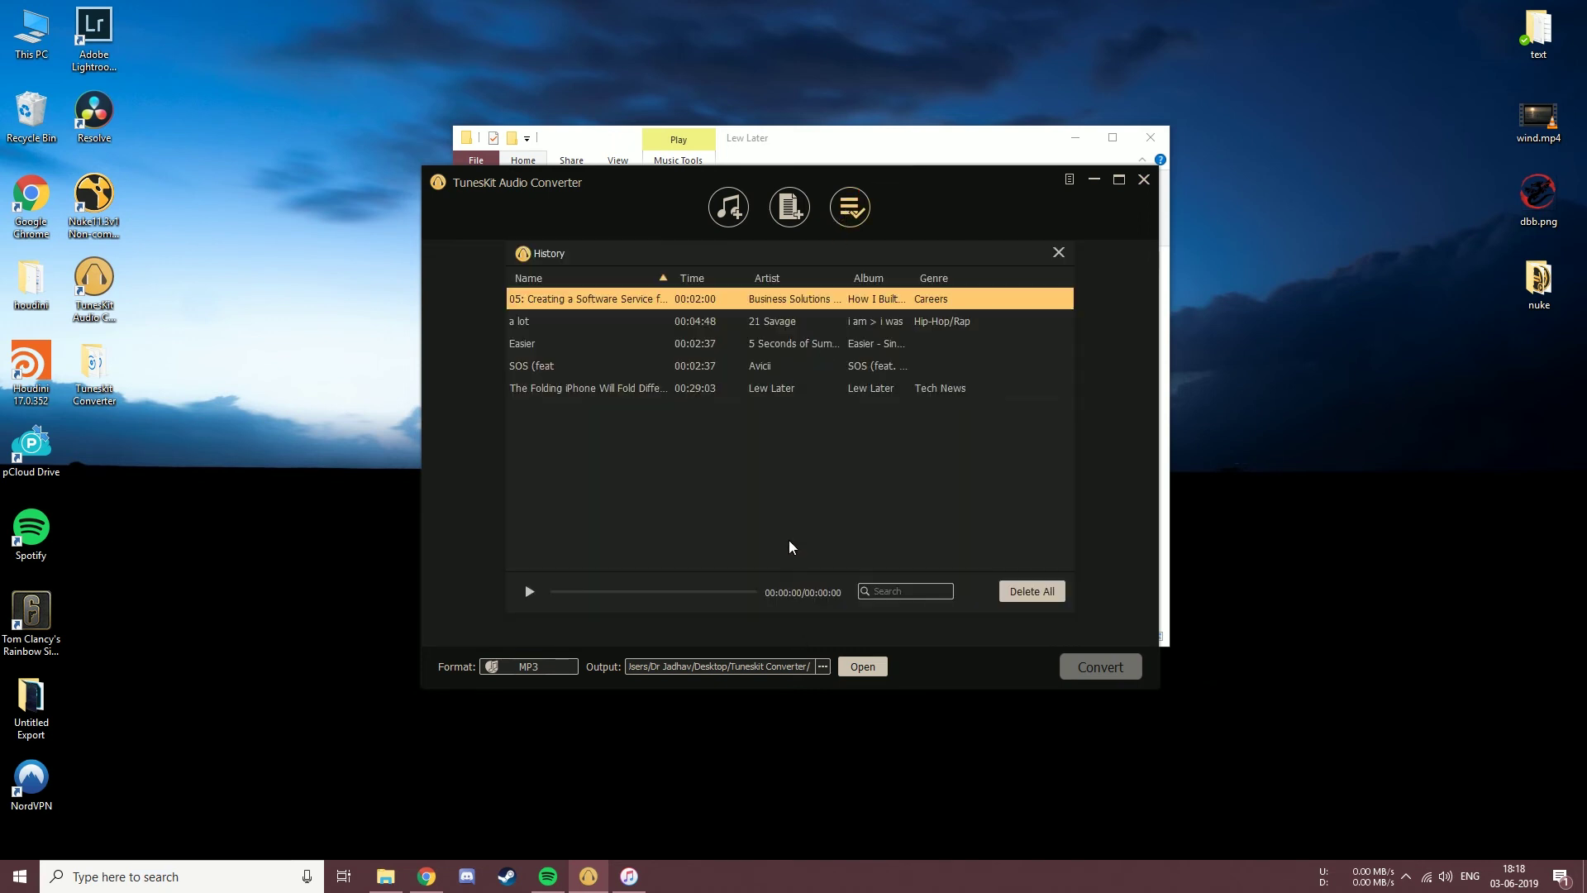
{"action": "left_click", "coordinate": [565, 389]}
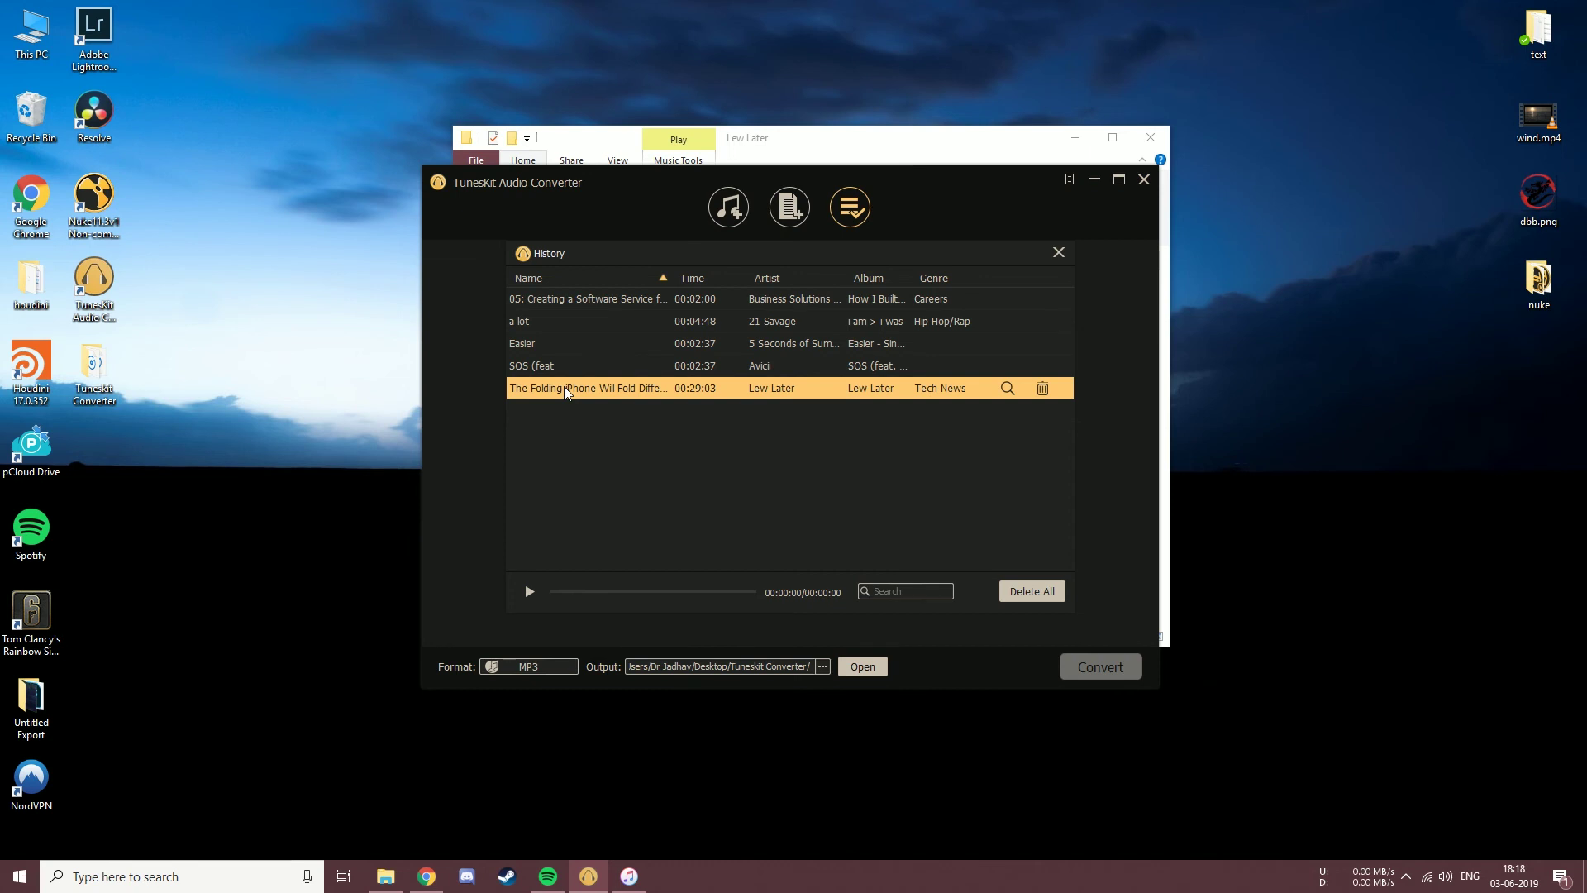
{"action": "double_click", "coordinate": [564, 385]}
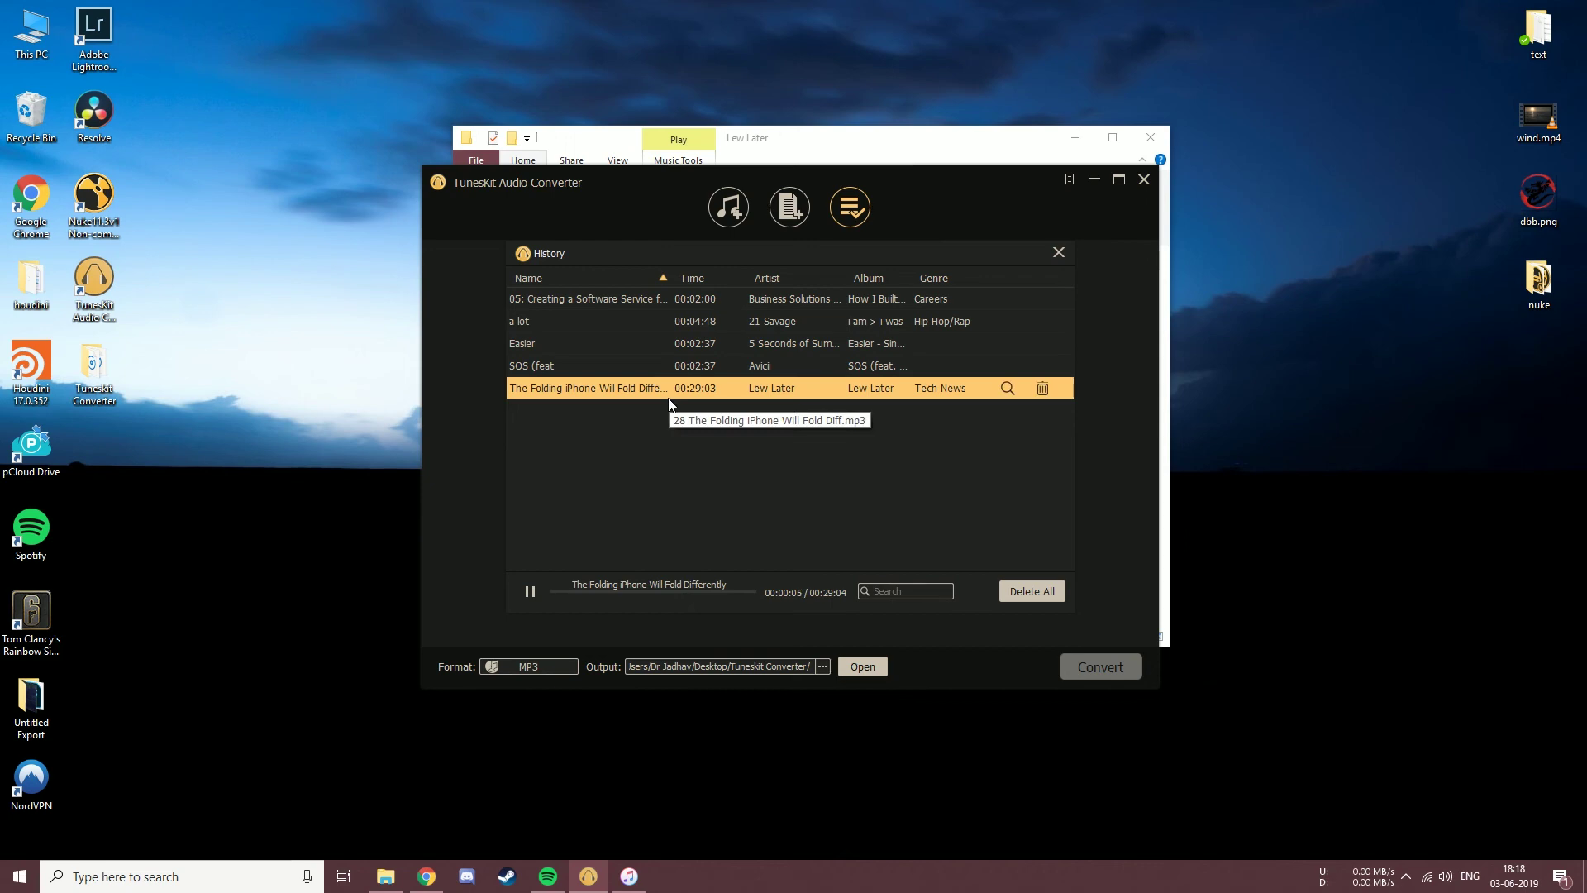
{"action": "left_click", "coordinate": [531, 592]}
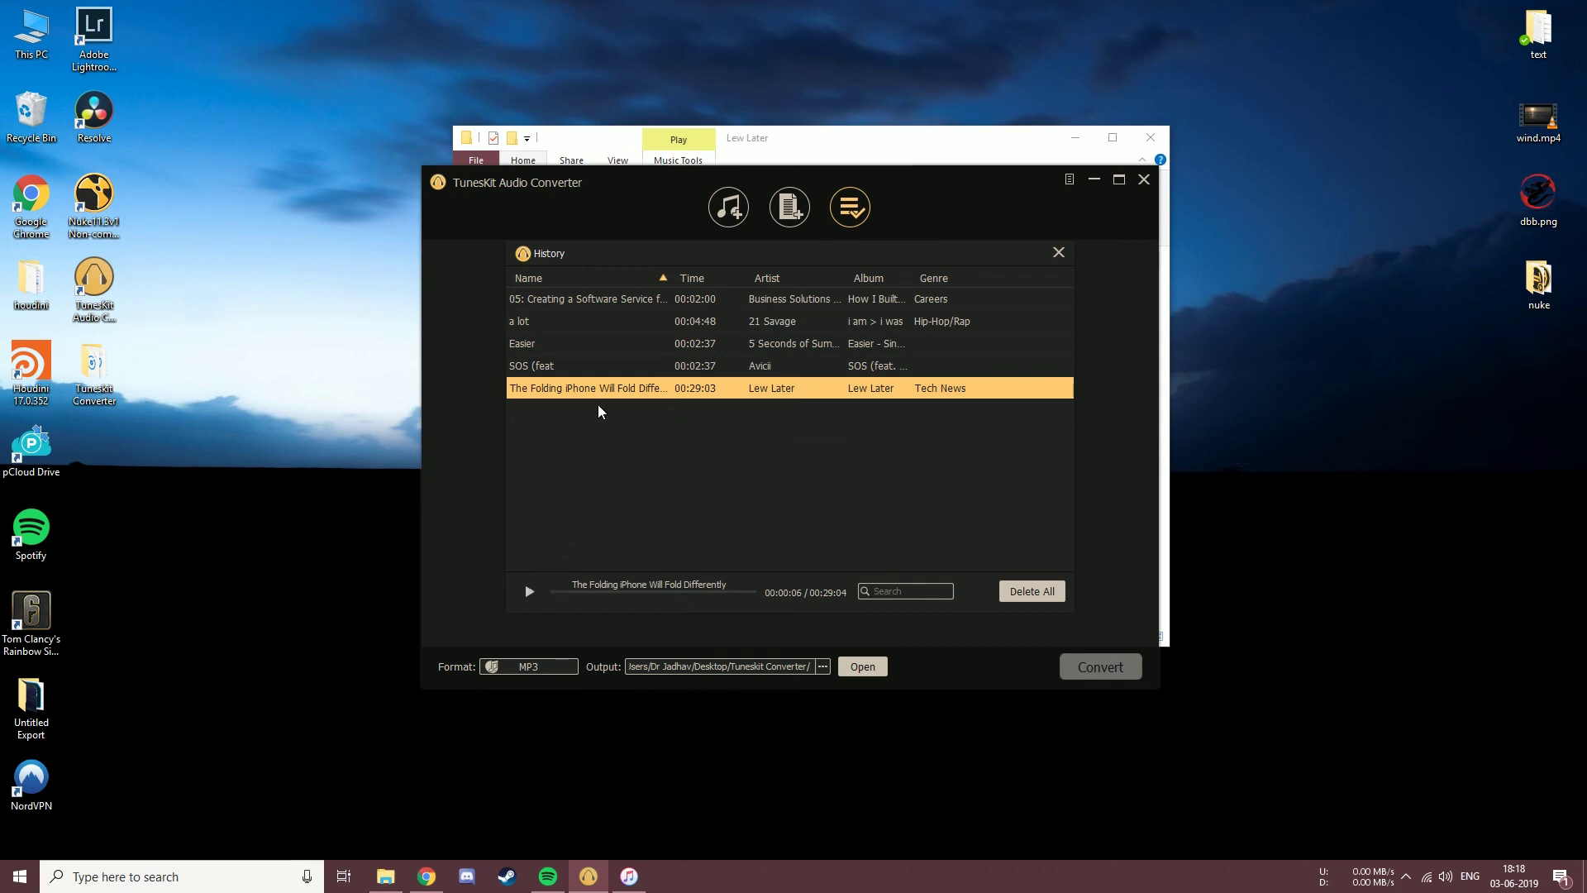
{"action": "left_click", "coordinate": [1007, 388]}
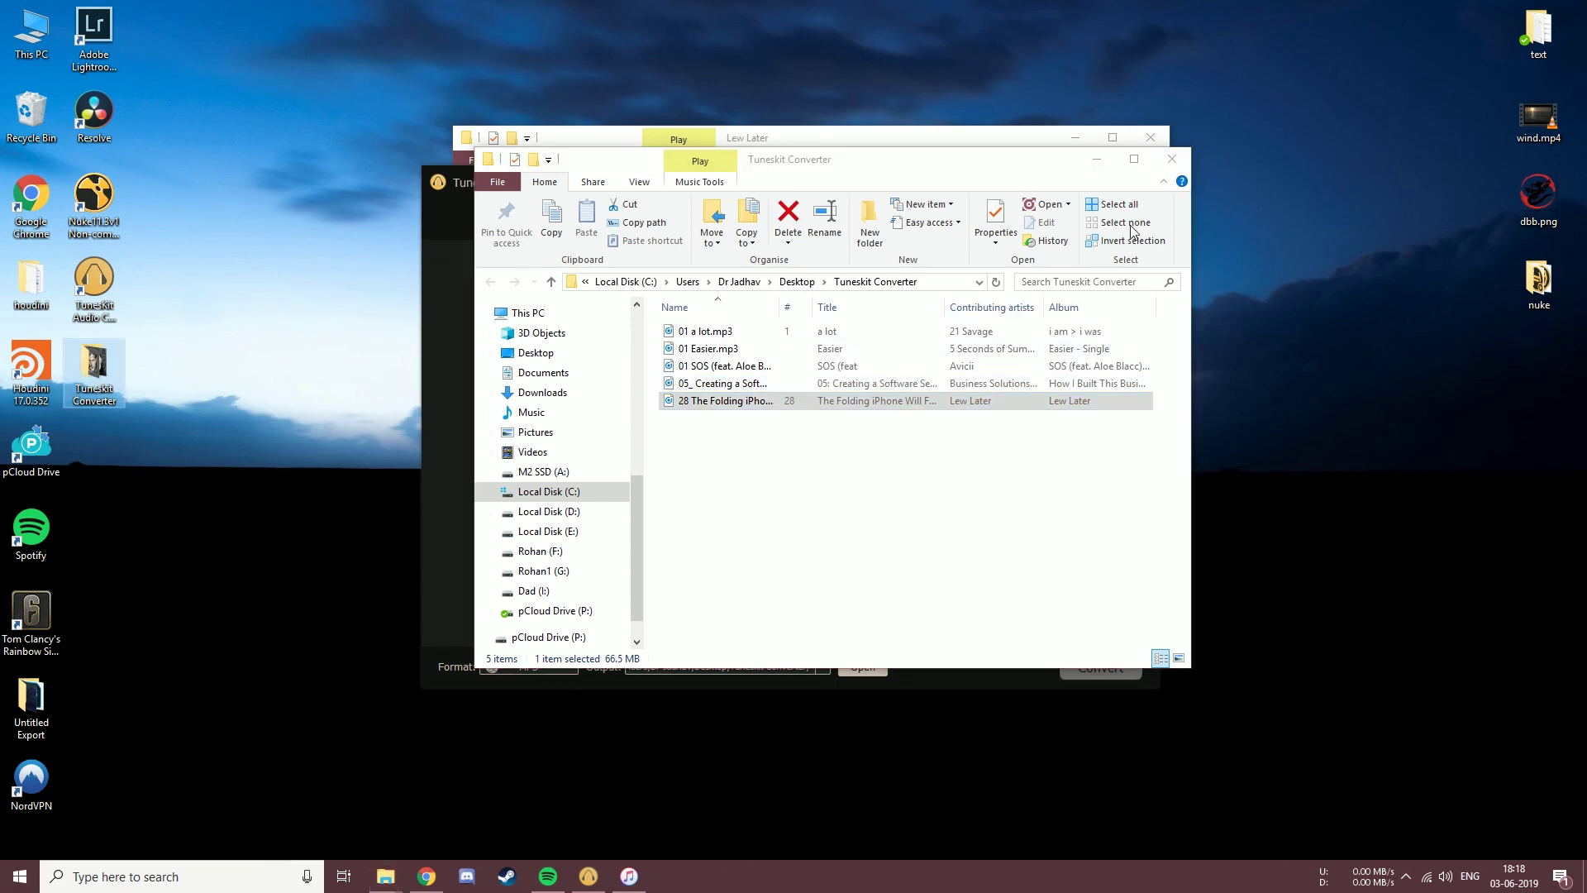
{"action": "left_click", "coordinate": [1171, 158]}
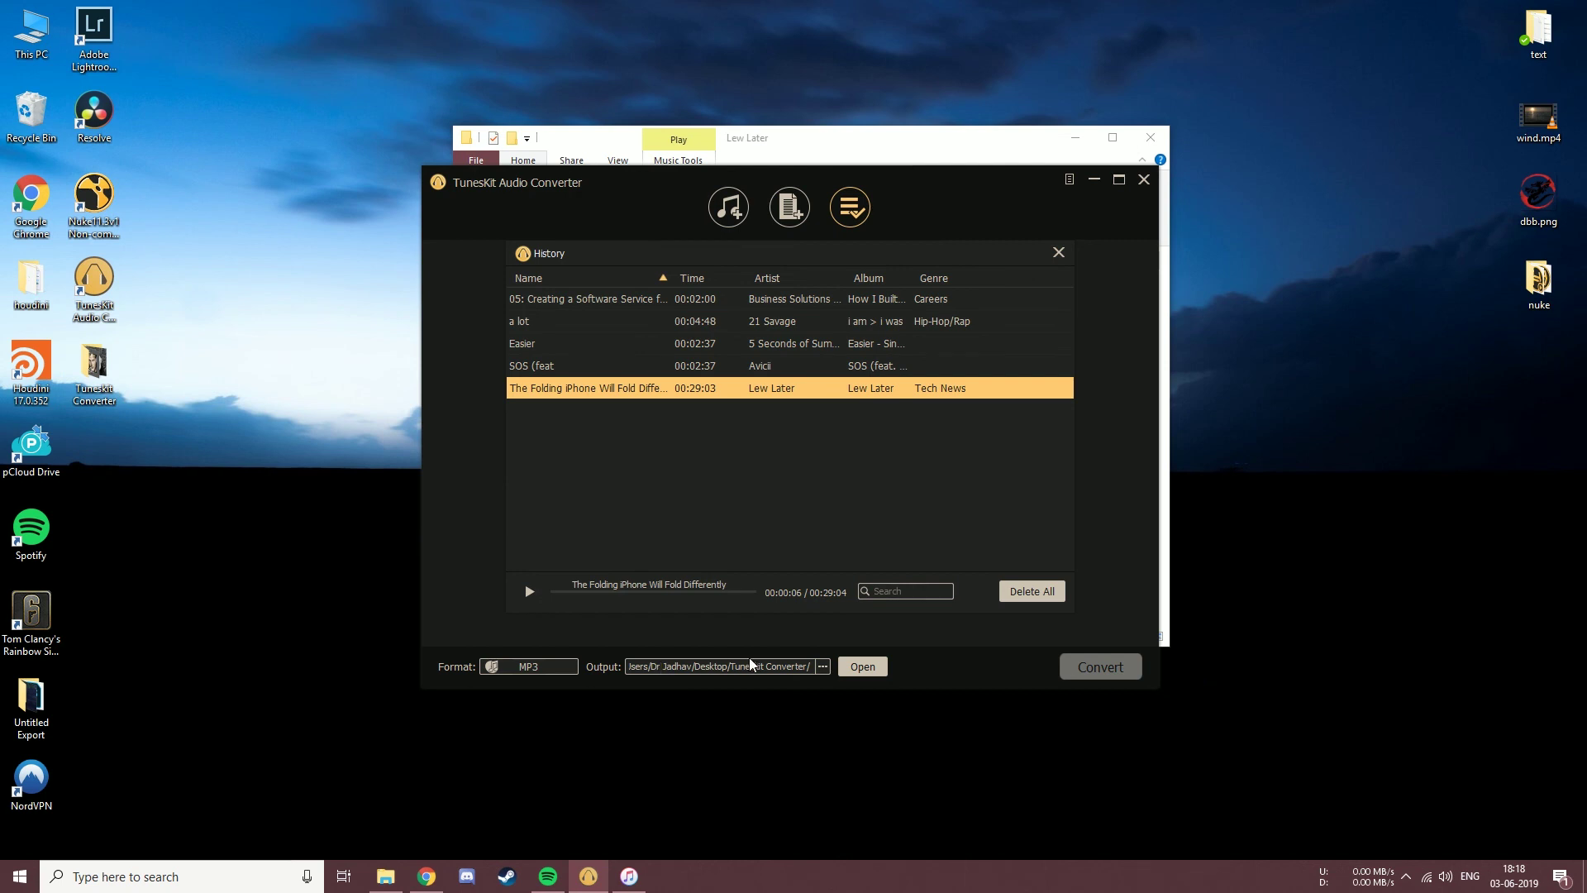